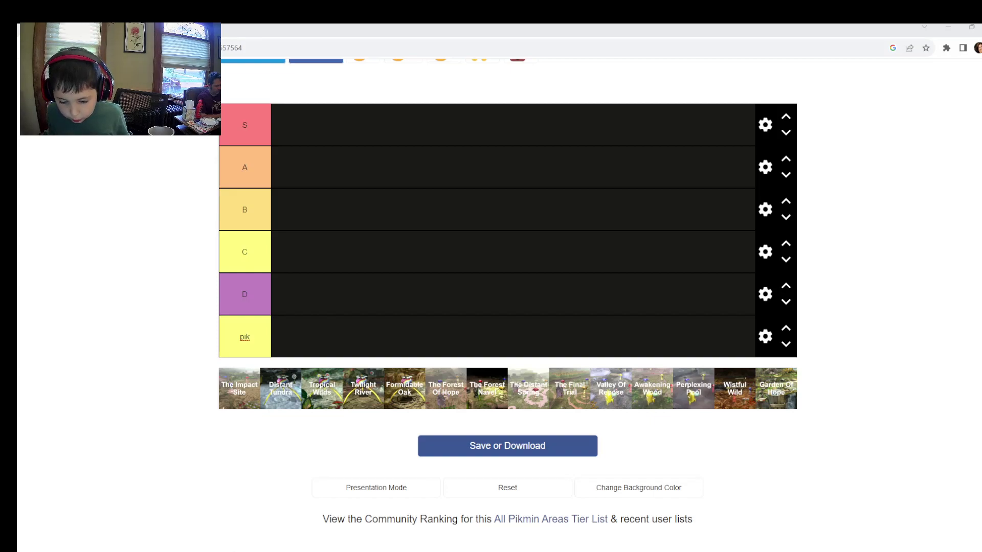
# Change the S row label background from pink to cyan
pyautogui.hotkey('alt', 'Tab')
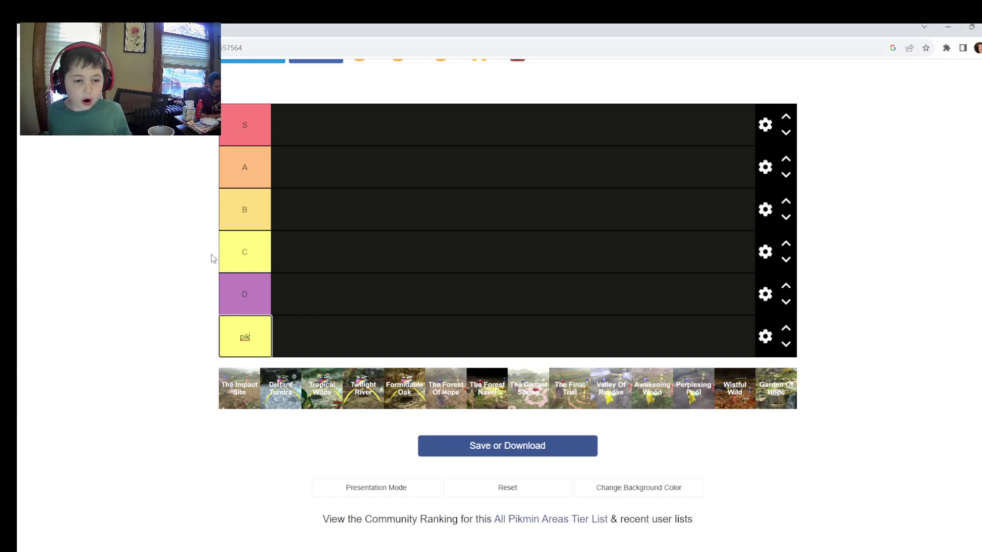
pyautogui.click(167, 256)
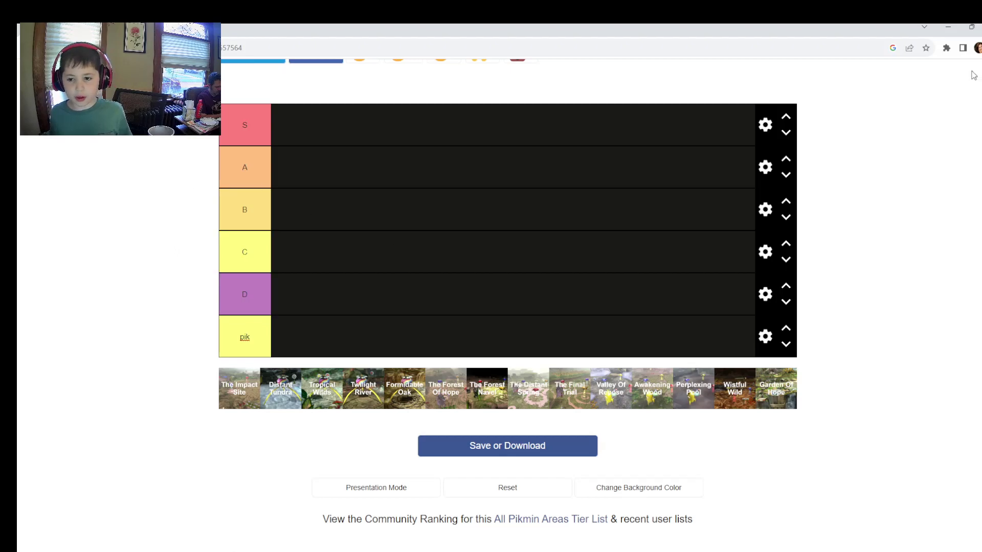
pyautogui.click(765, 125)
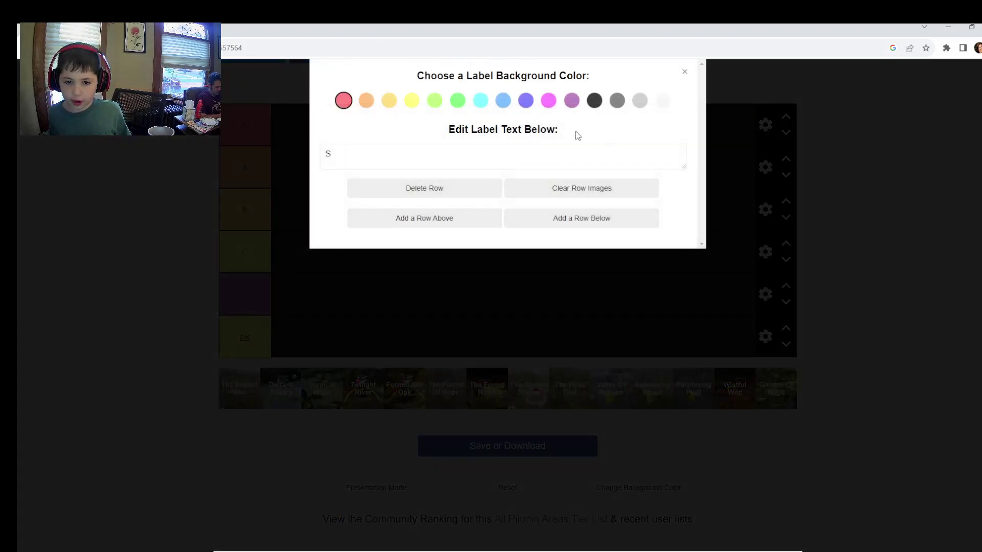
pyautogui.click(481, 103)
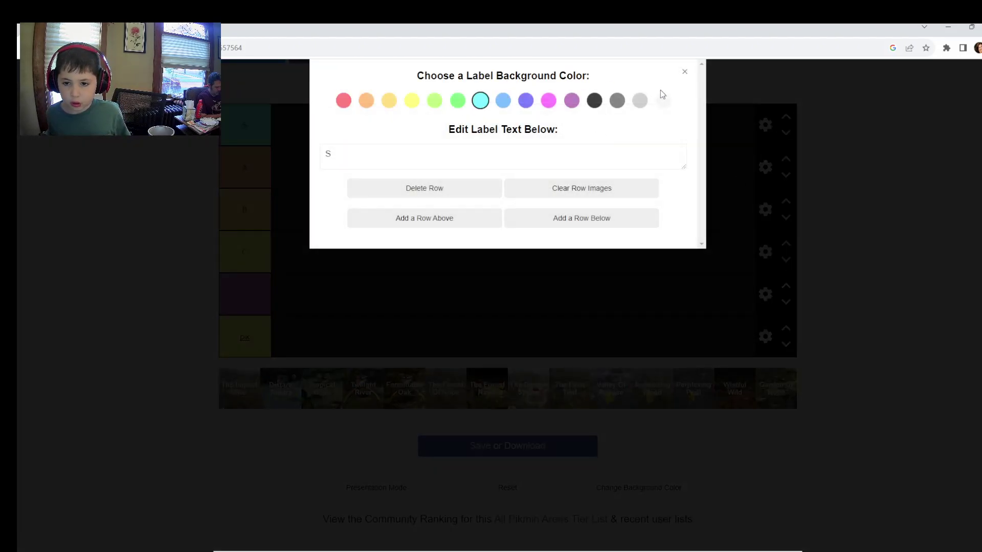
# Move Distant Tundra, Tropical Wilds, Twilight River, Formidable Oak and The Forest Navel into pik
pyautogui.click(683, 74)
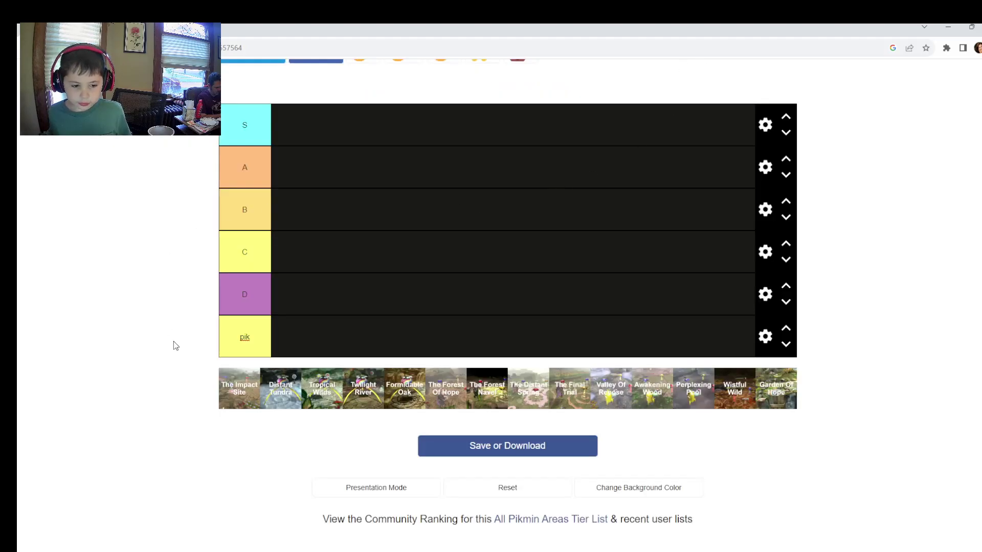
pyautogui.moveTo(246, 389); pyautogui.dragTo(289, 343)
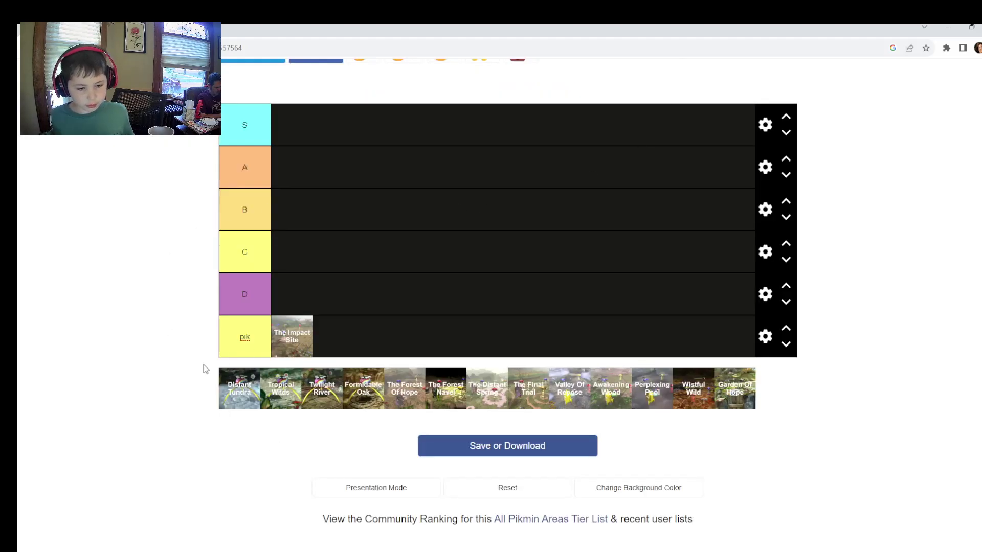
pyautogui.moveTo(238, 394); pyautogui.dragTo(420, 332)
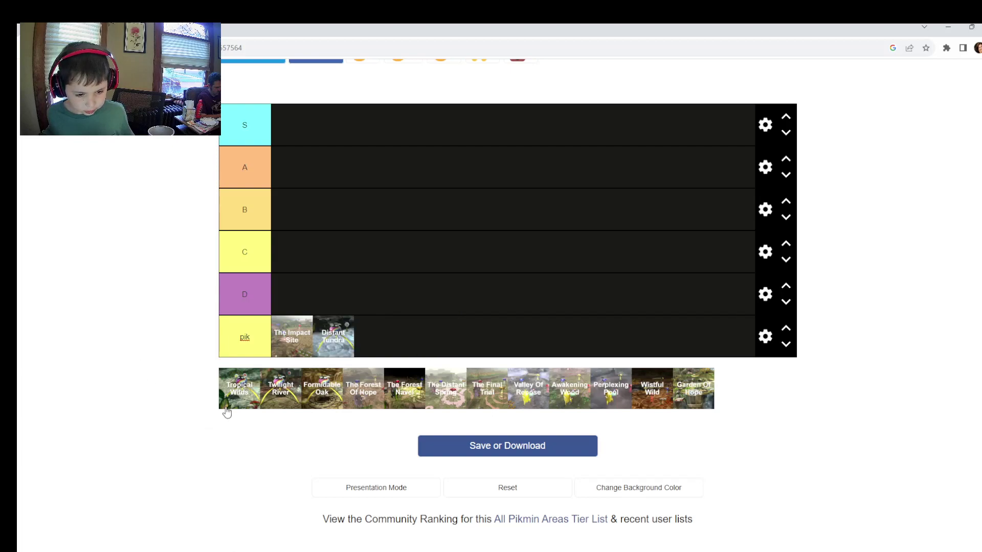
pyautogui.moveTo(227, 412); pyautogui.dragTo(417, 344)
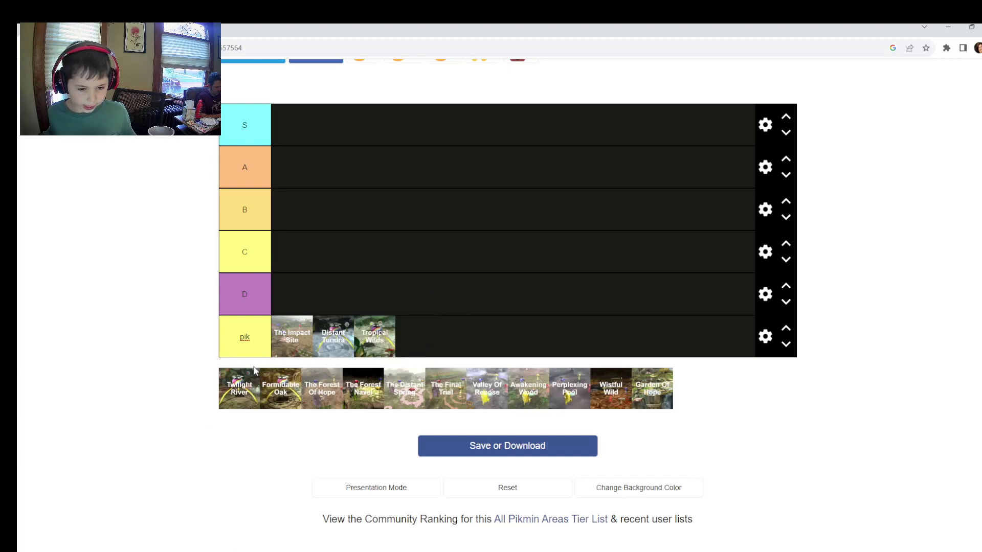
pyautogui.moveTo(254, 370); pyautogui.dragTo(440, 353)
pyautogui.moveTo(246, 387); pyautogui.dragTo(475, 349)
pyautogui.moveTo(240, 389); pyautogui.dragTo(549, 348)
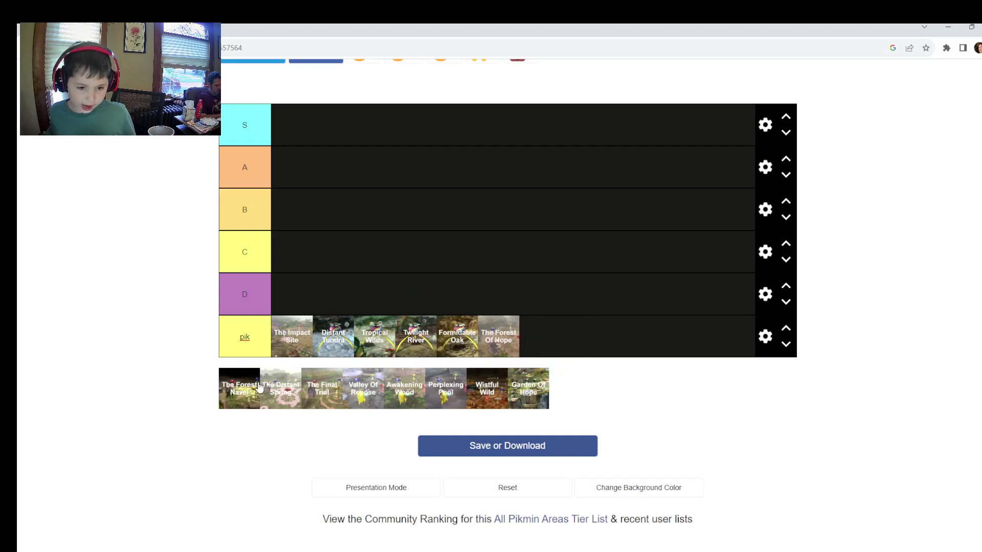
pyautogui.moveTo(259, 389); pyautogui.dragTo(589, 358)
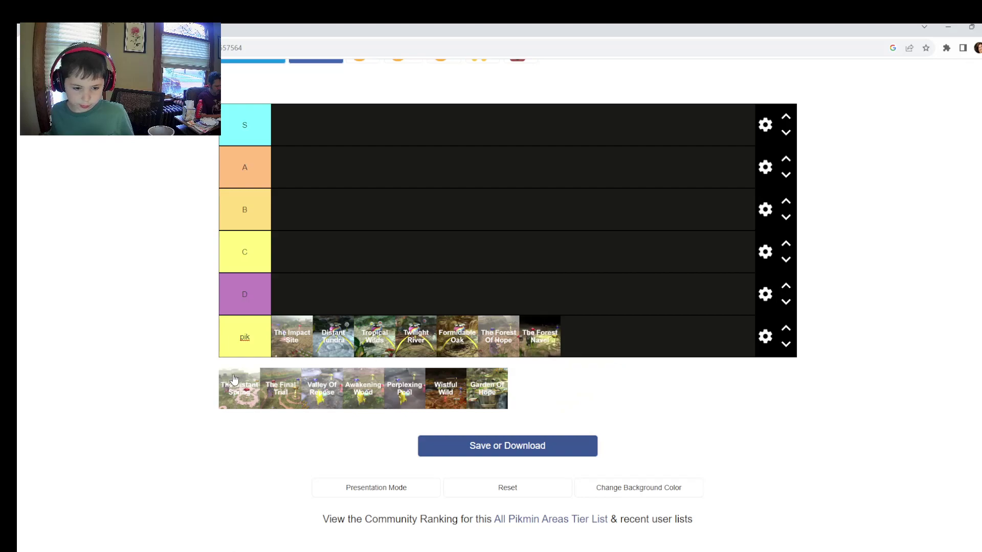
# Add Distant Spring, Final Trial, Valley Of Repose, Awakening Wood, Perplexing Pool, Wistful Wild, Garden Of Hope to pik
pyautogui.moveTo(240, 402); pyautogui.dragTo(660, 343)
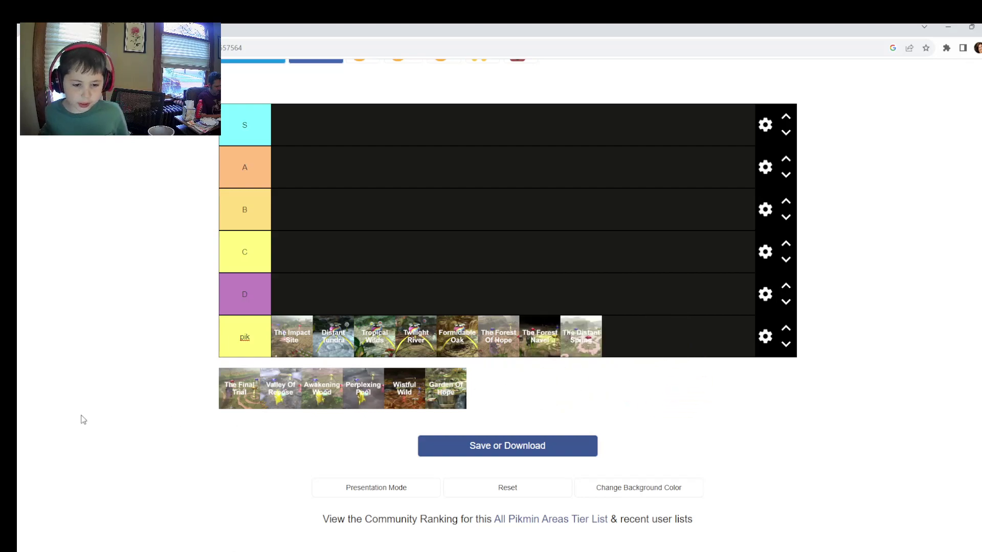
pyautogui.moveTo(247, 381); pyautogui.dragTo(711, 348)
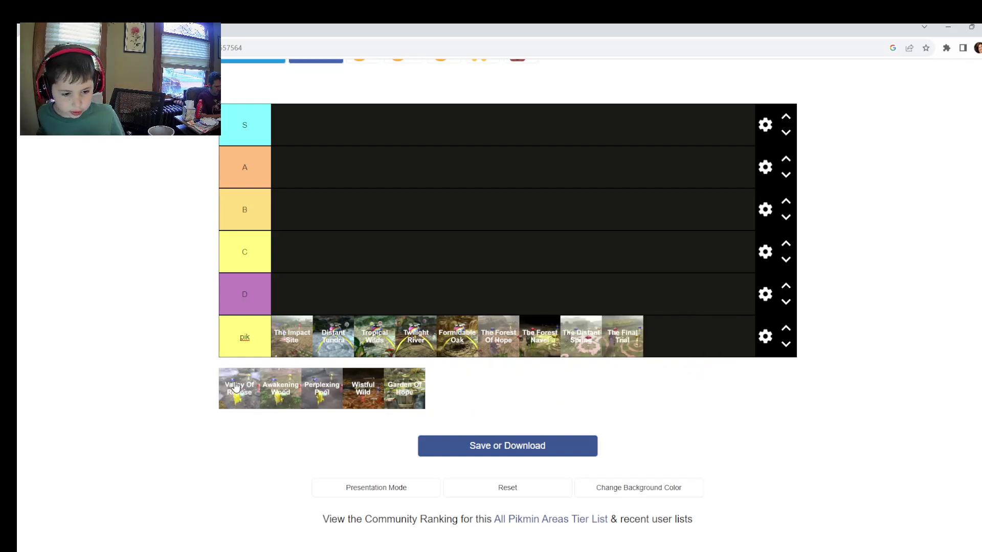
pyautogui.moveTo(241, 389)
pyautogui.mouseDown()
pyautogui.moveTo(865, 438)
pyautogui.moveTo(665, 340)
pyautogui.mouseUp()
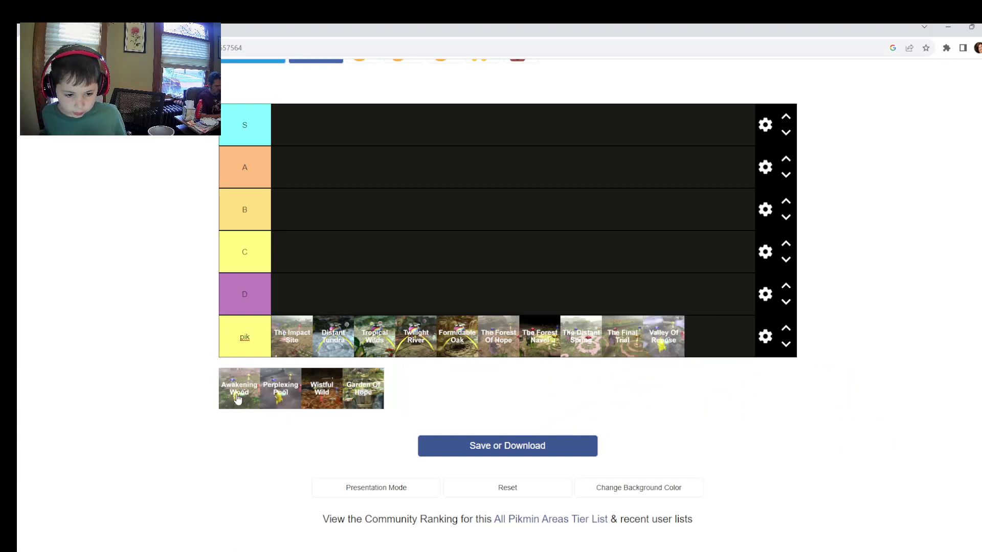
pyautogui.moveTo(238, 399); pyautogui.dragTo(723, 345)
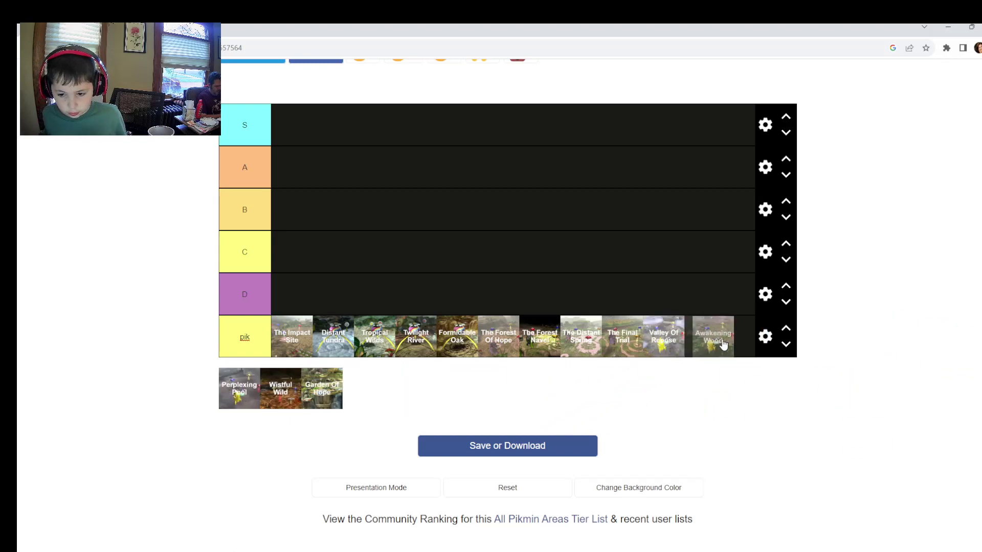
pyautogui.moveTo(240, 402); pyautogui.dragTo(310, 384)
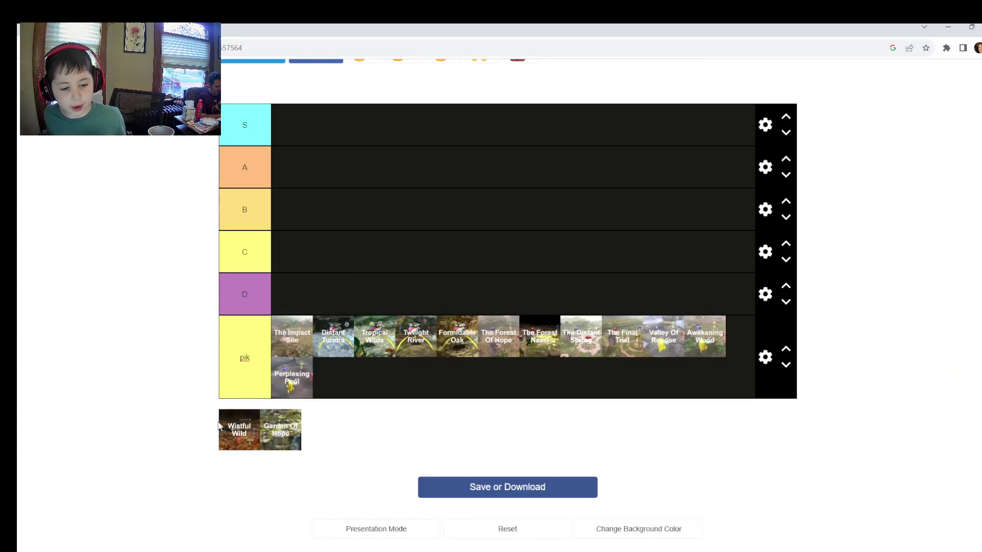
pyautogui.moveTo(219, 426); pyautogui.dragTo(480, 396)
pyautogui.moveTo(256, 443); pyautogui.dragTo(460, 401)
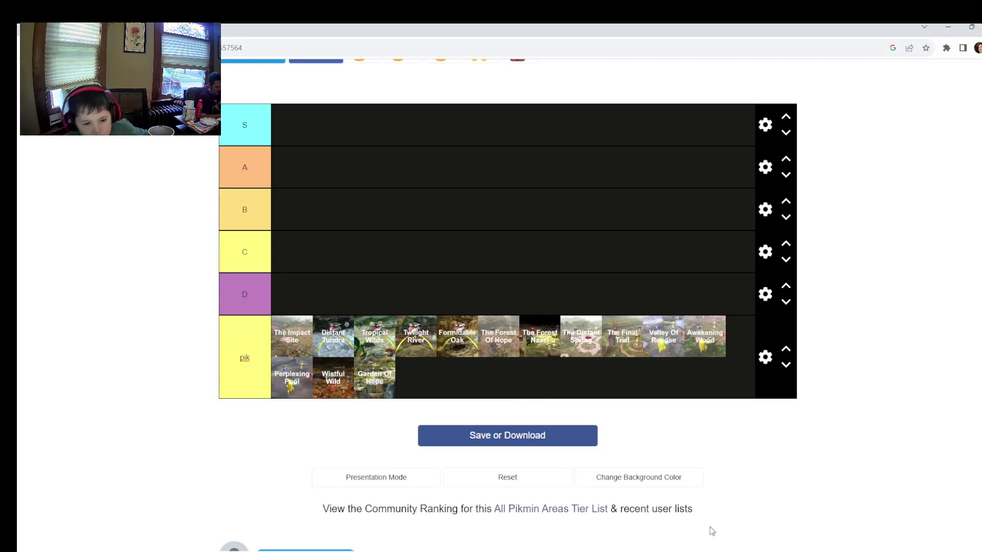
# Rank The Impact Site in tier B and Distant Tundra in tier D
pyautogui.scroll(2, 477, 437)
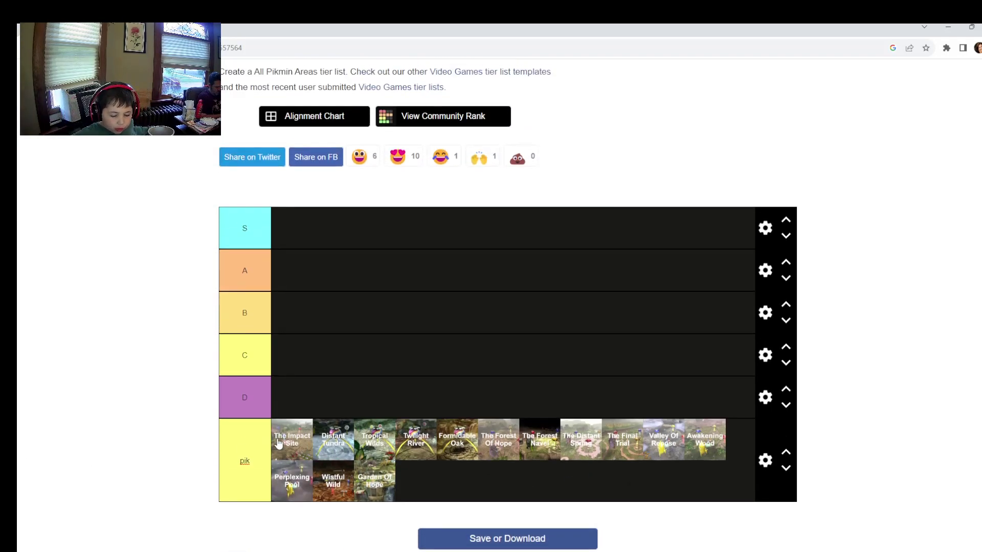
pyautogui.moveTo(276, 444)
pyautogui.mouseDown()
pyautogui.moveTo(293, 439)
pyautogui.moveTo(332, 347)
pyautogui.moveTo(302, 341)
pyautogui.mouseUp()
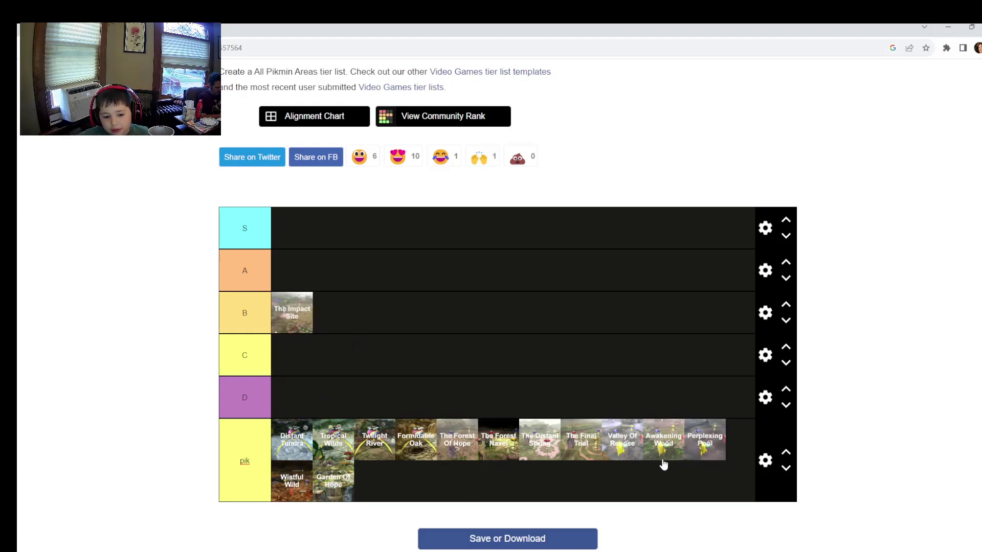
pyautogui.scroll(1, 364, 410)
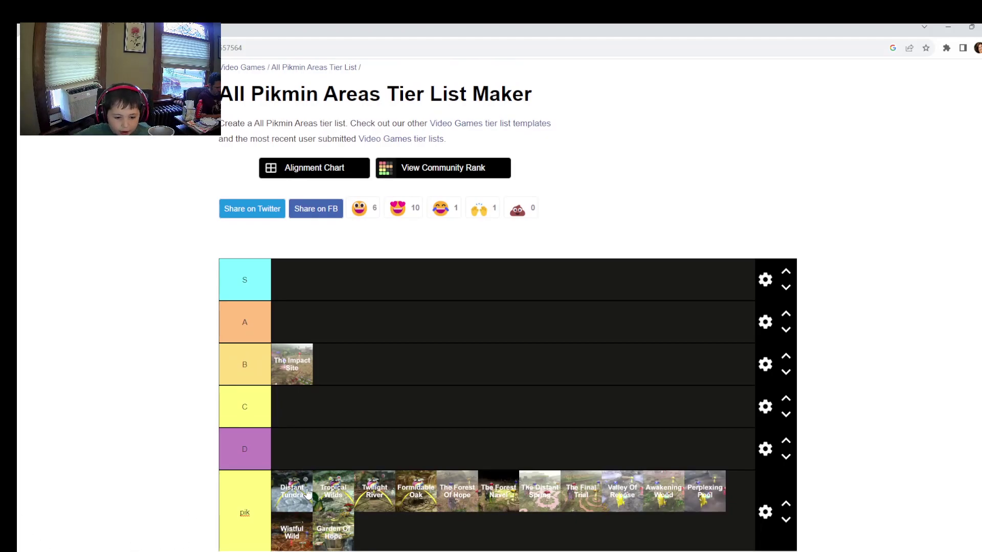
pyautogui.click(267, 498)
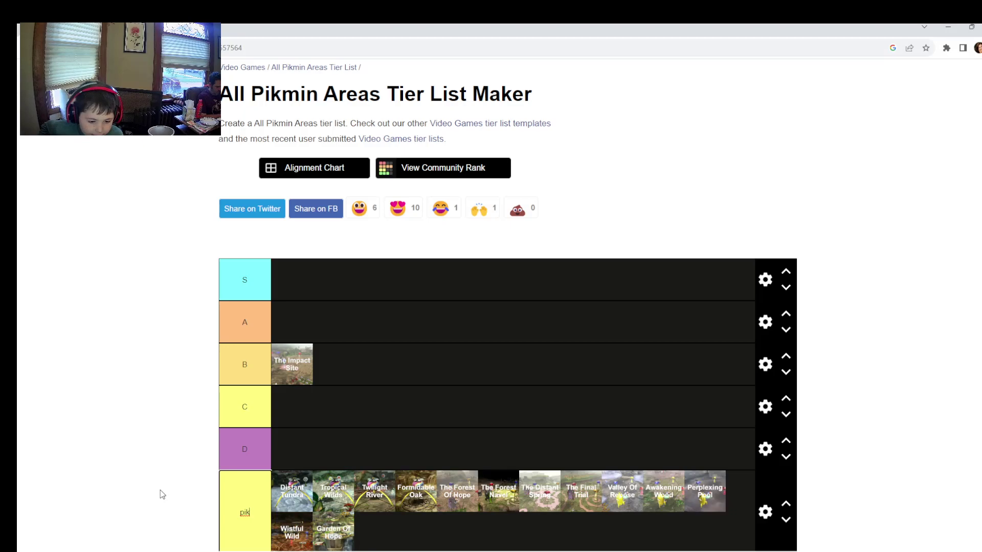
pyautogui.click(122, 417)
pyautogui.click(240, 364)
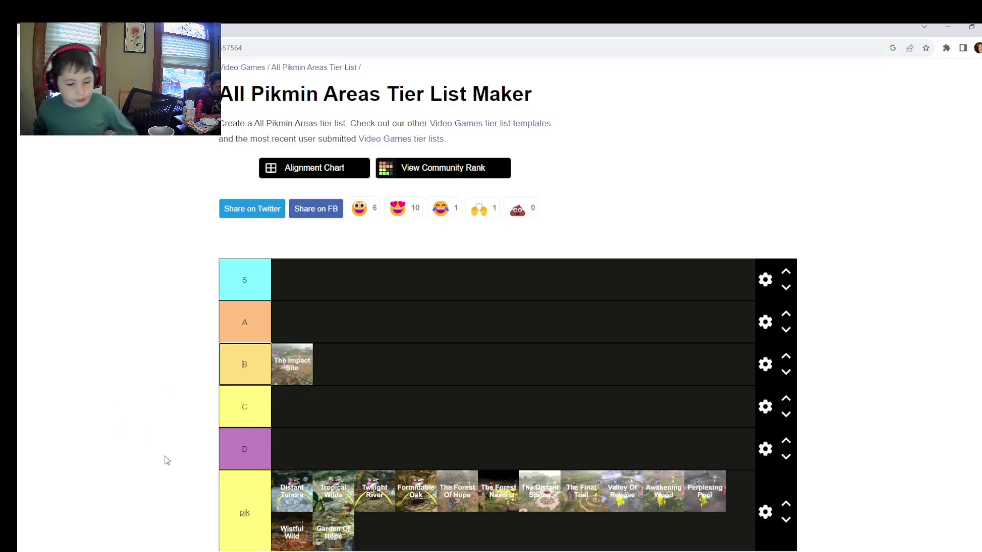
pyautogui.moveTo(303, 499)
pyautogui.mouseDown()
pyautogui.moveTo(312, 446)
pyautogui.moveTo(324, 441)
pyautogui.mouseUp()
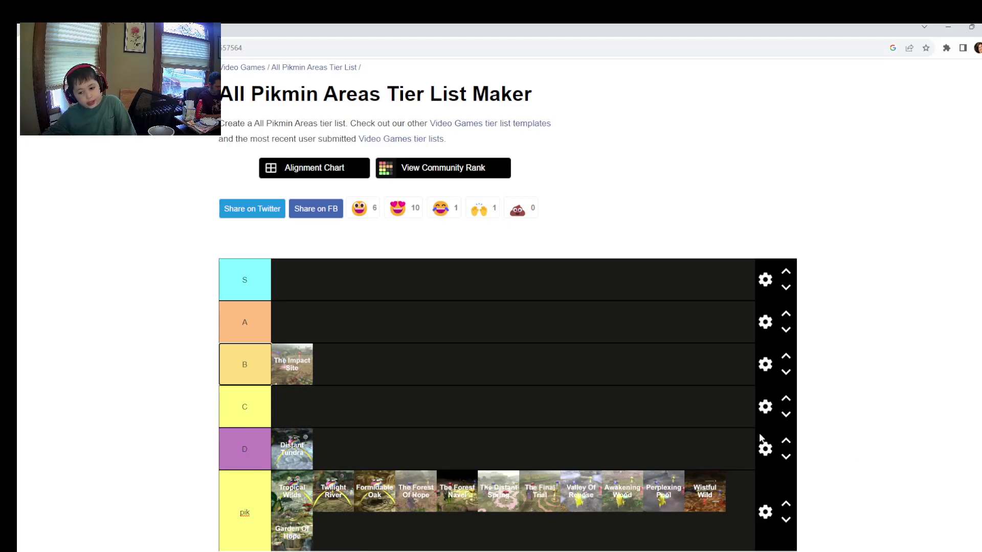
# Recolour the D row label orange
pyautogui.click(765, 449)
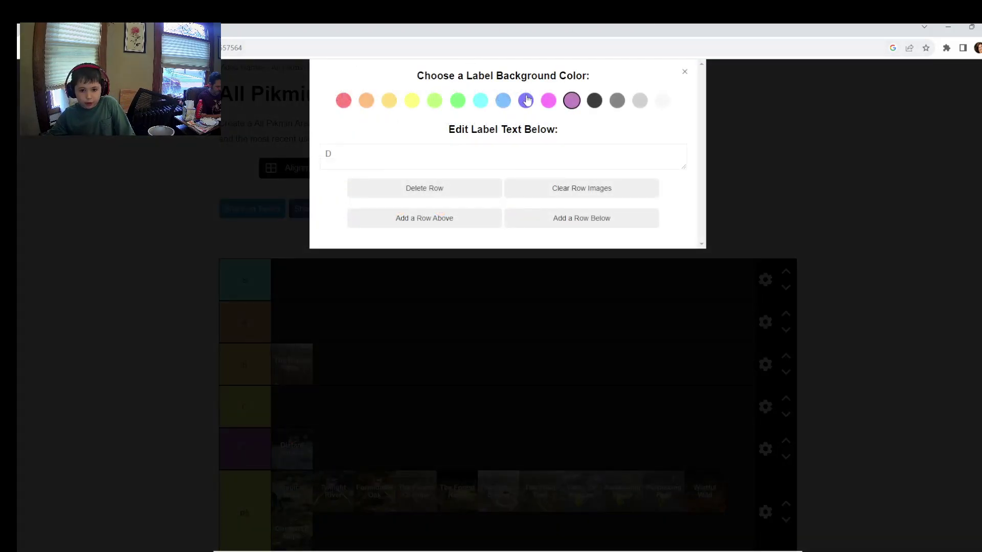
pyautogui.click(527, 100)
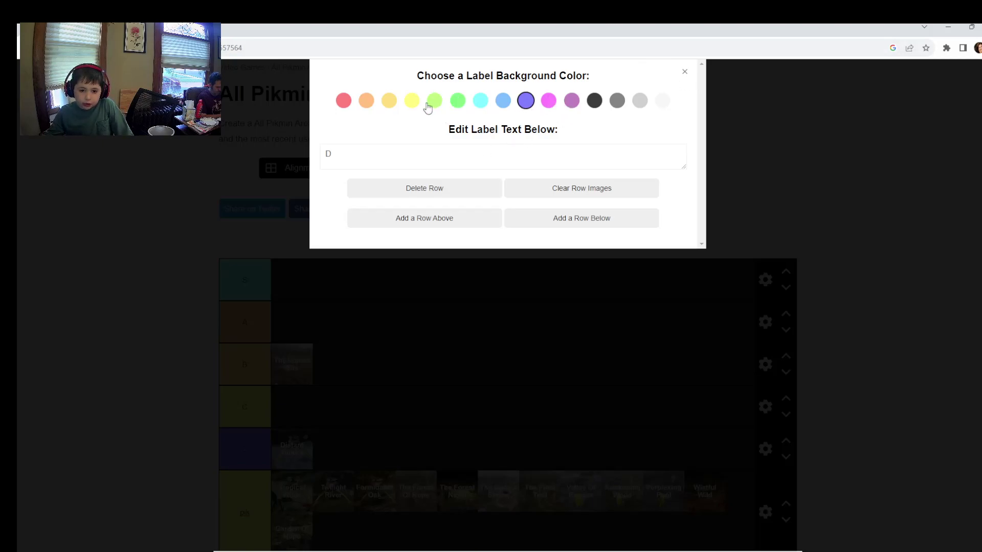
pyautogui.click(368, 101)
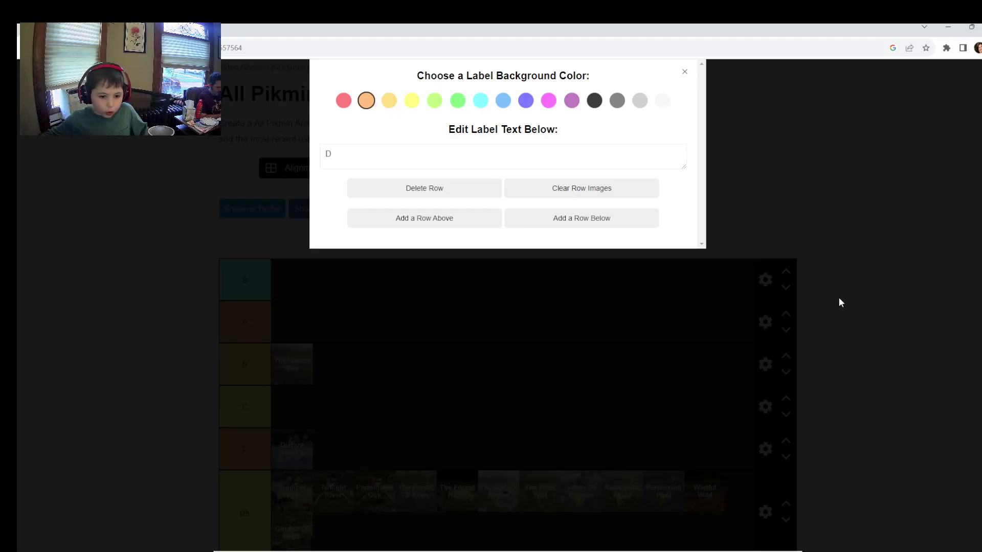
pyautogui.click(686, 72)
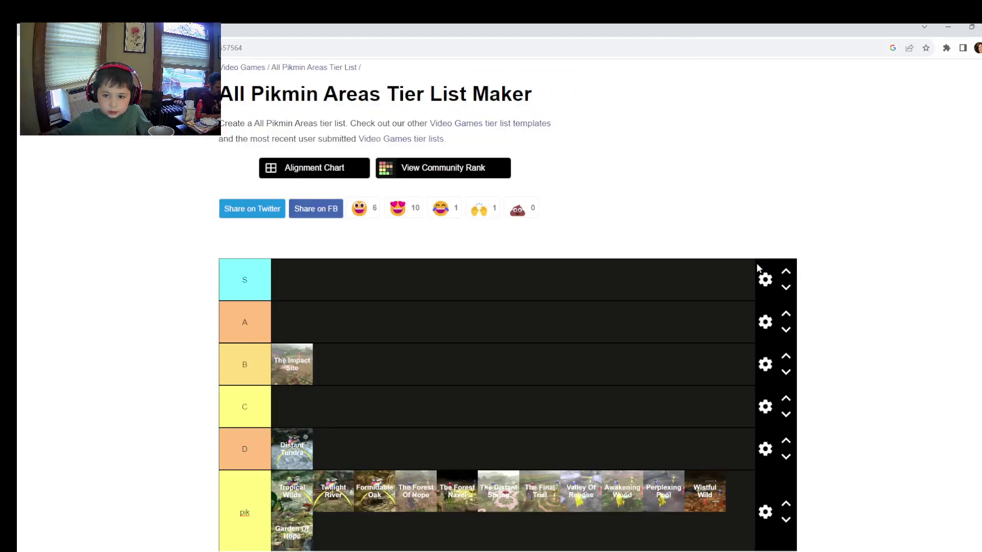
# Recolour the A row label magenta
pyautogui.click(764, 321)
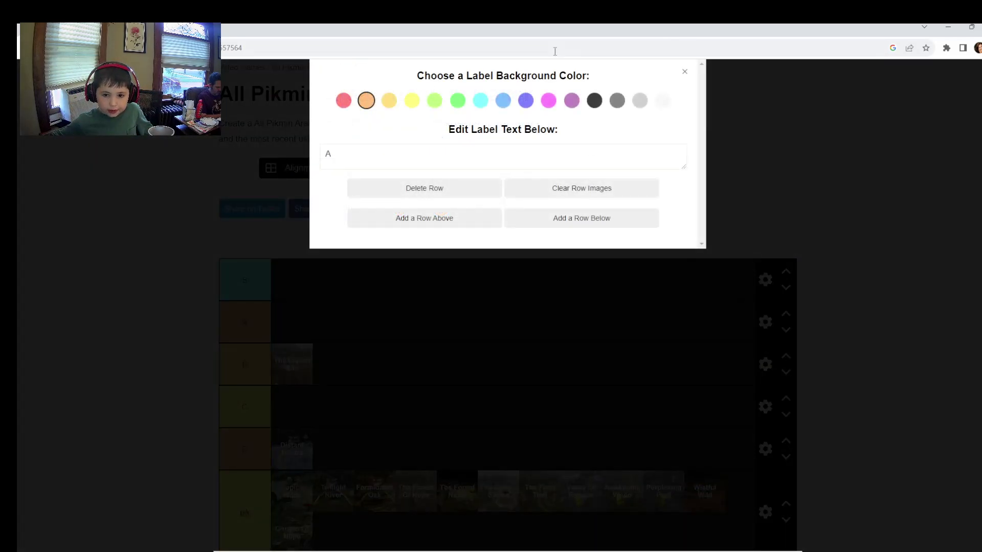
pyautogui.click(549, 100)
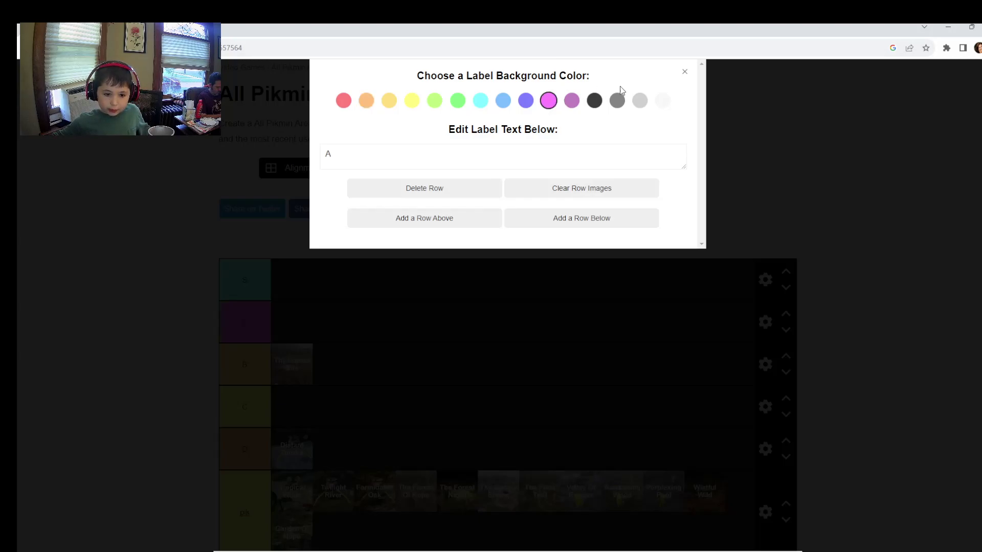
pyautogui.click(685, 71)
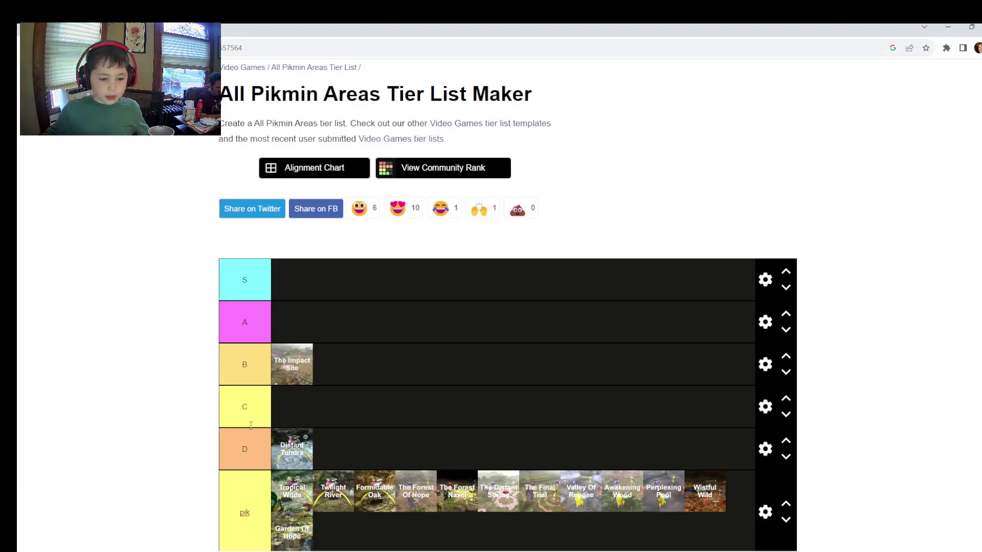
# Recolour the pik row label purple
pyautogui.scroll(-2, 550, 381)
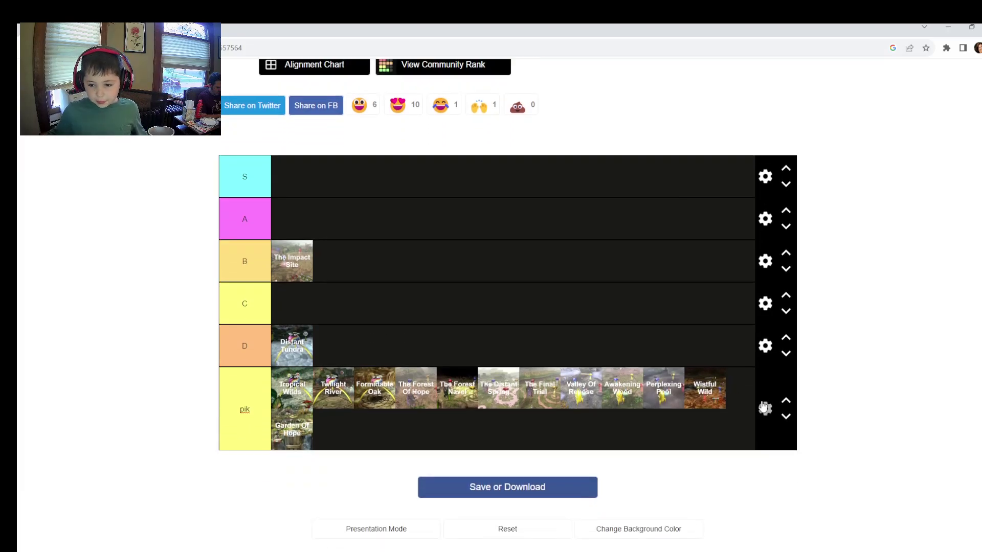
pyautogui.click(765, 409)
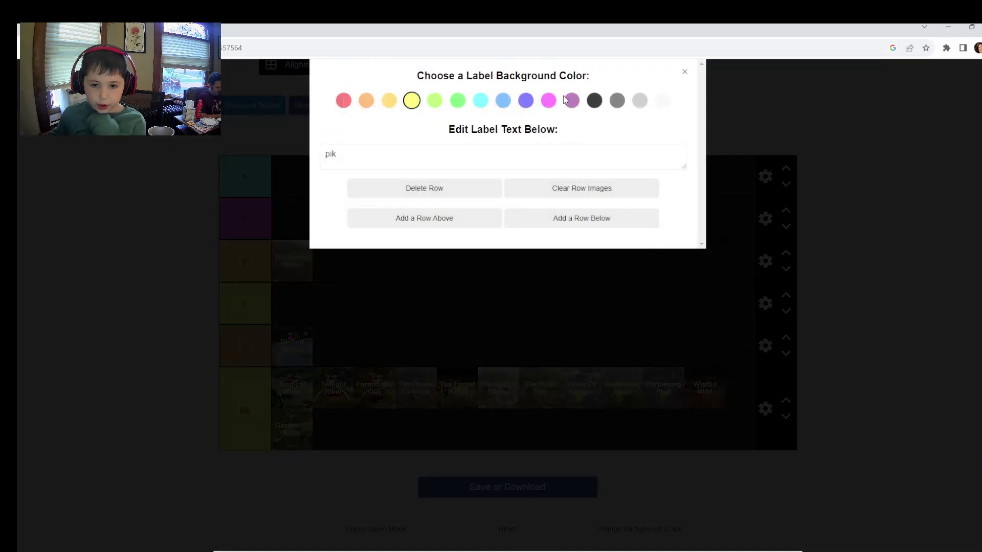
pyautogui.click(567, 99)
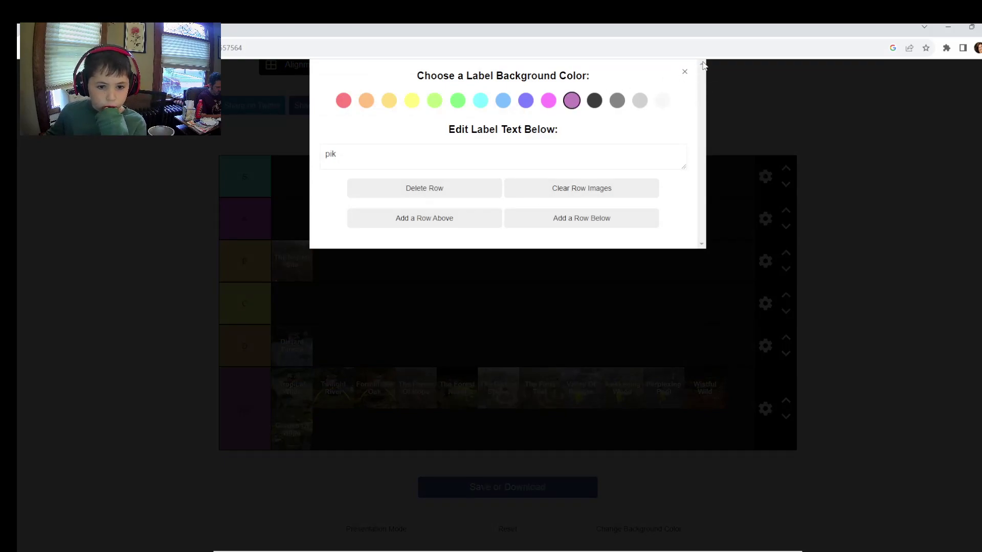
pyautogui.tripleClick(684, 72)
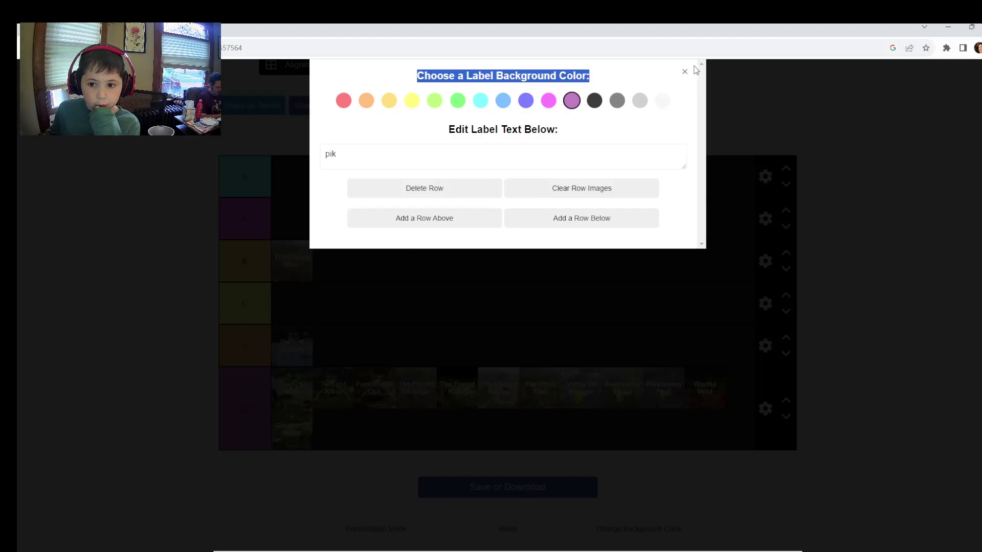
pyautogui.click(684, 73)
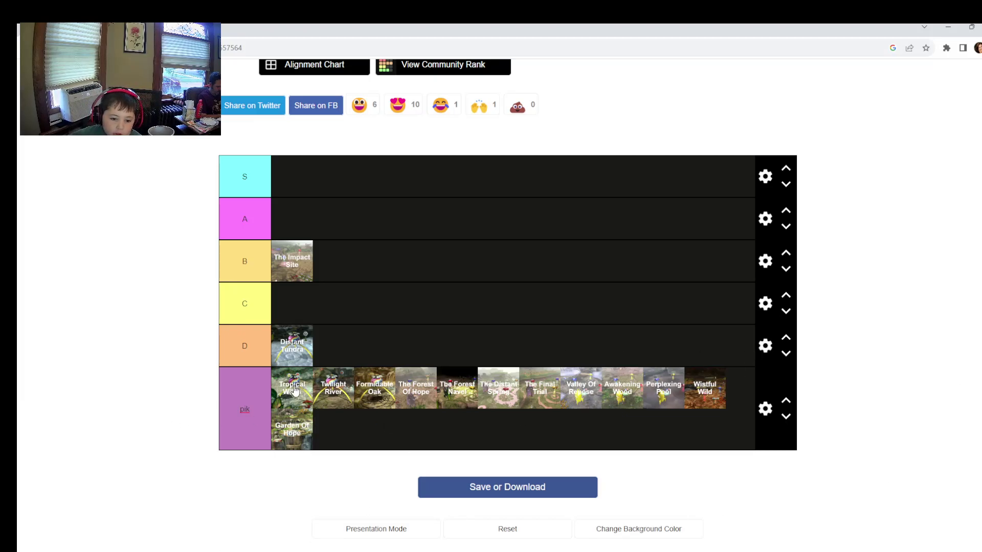
# Put Tropical Wilds at the front of row B and carry Twilight River toward row S
pyautogui.moveTo(292, 390)
pyautogui.mouseDown()
pyautogui.moveTo(425, 271)
pyautogui.moveTo(422, 238)
pyautogui.moveTo(480, 232)
pyautogui.mouseUp()
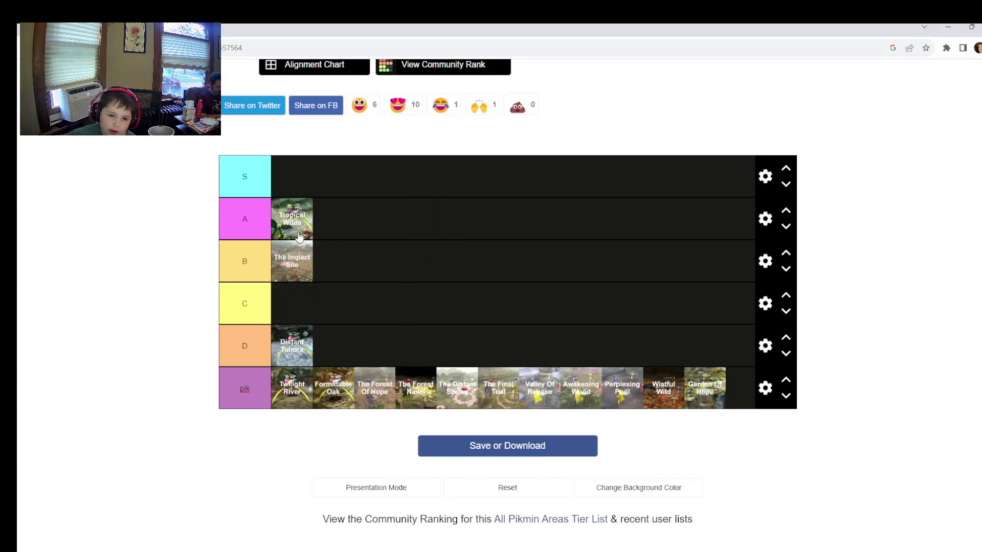
pyautogui.moveTo(299, 236); pyautogui.dragTo(267, 254)
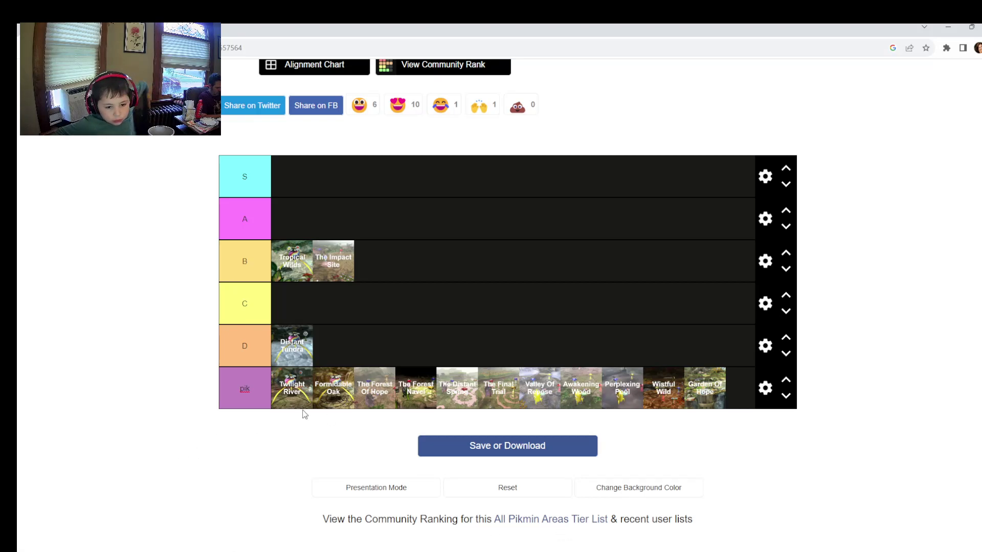
pyautogui.moveTo(311, 404)
pyautogui.mouseDown()
pyautogui.moveTo(353, 179)
pyautogui.moveTo(287, 169)
pyautogui.mouseUp()
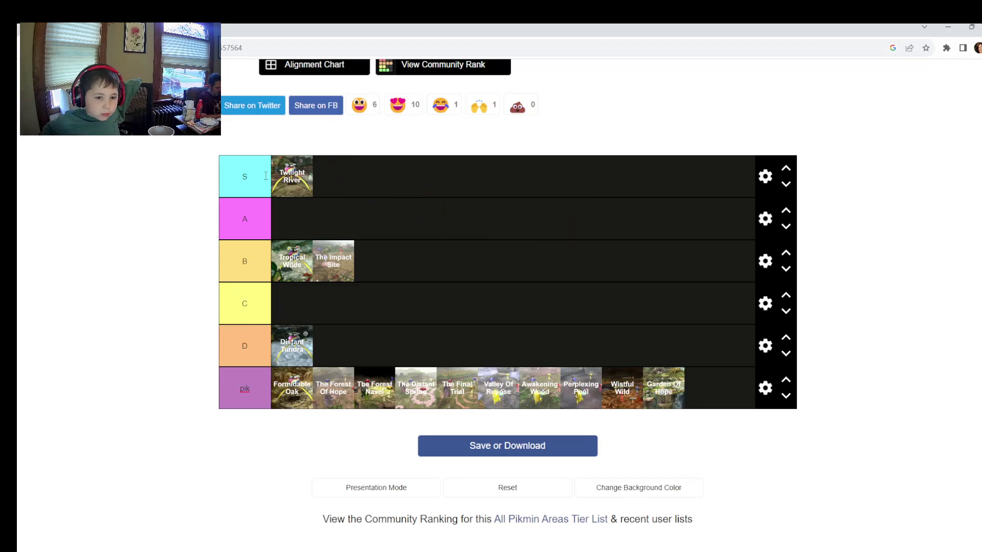
# Drop Twilight River into the top row, relabel D as L, and rename the top row W
pyautogui.click(273, 168)
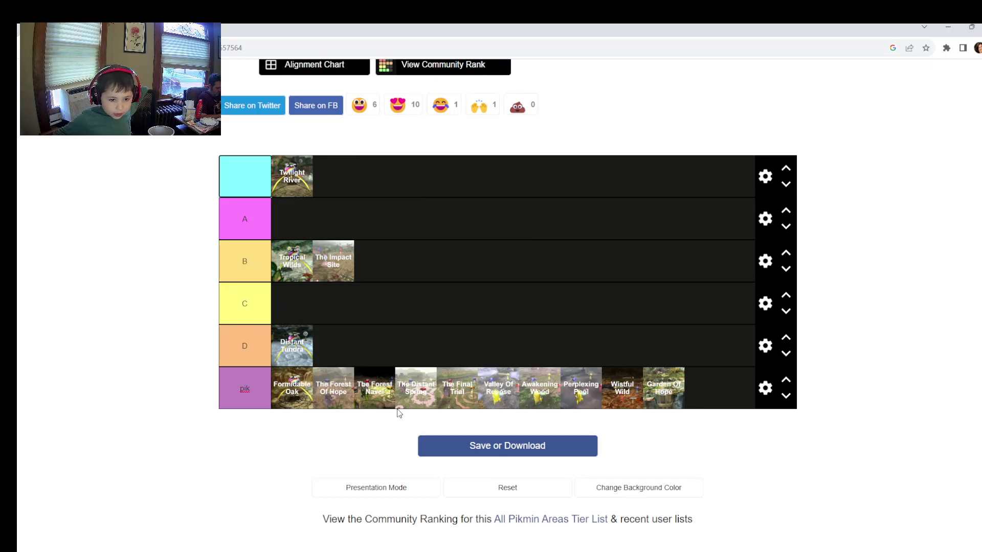
pyautogui.click(269, 338)
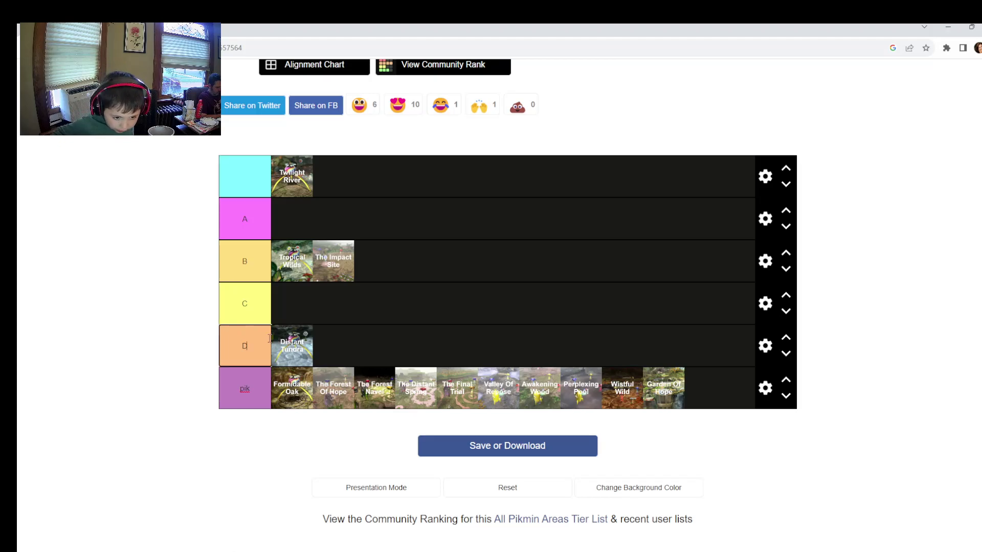
pyautogui.press('BackSpace')
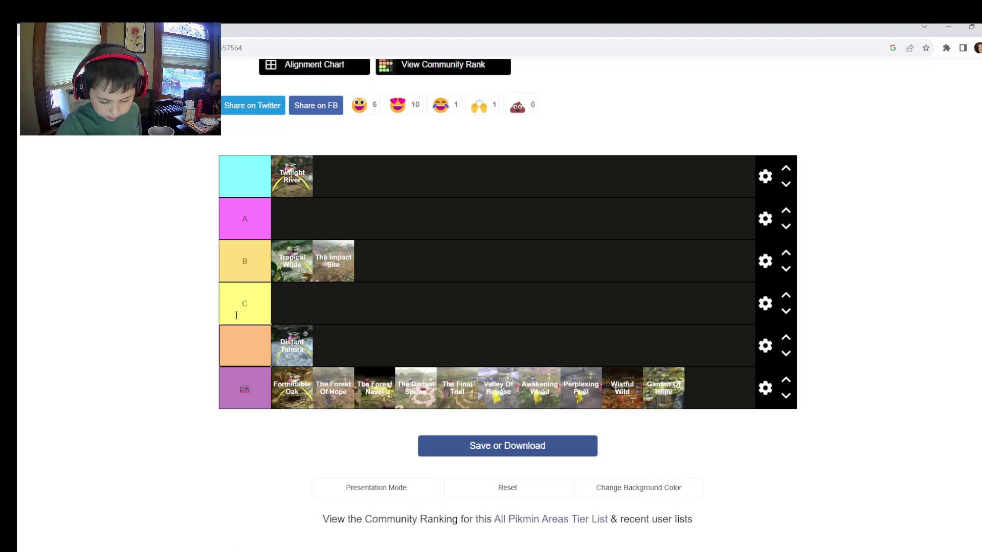
pyautogui.write('L')
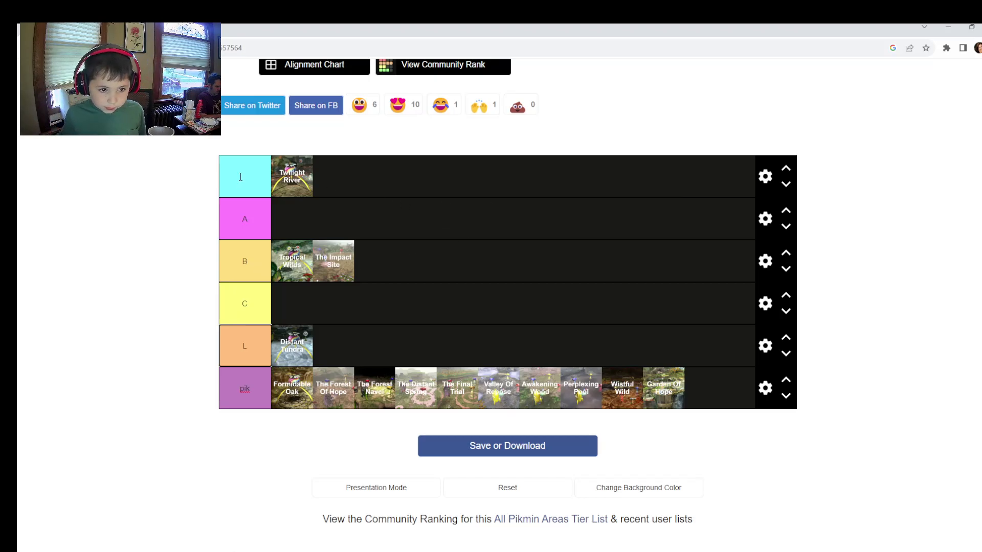
pyautogui.click(242, 180)
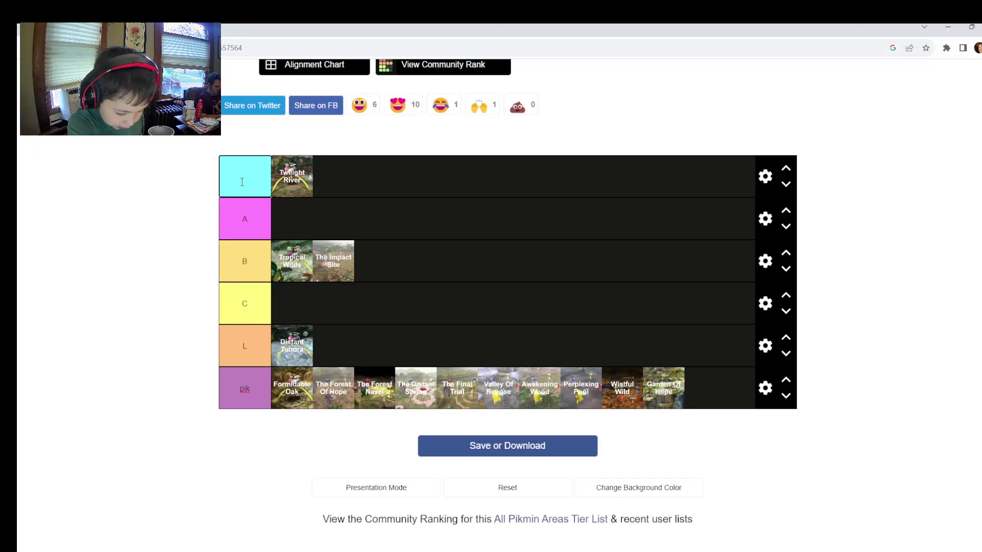
pyautogui.write('W')
pyautogui.tripleClick(26, 417)
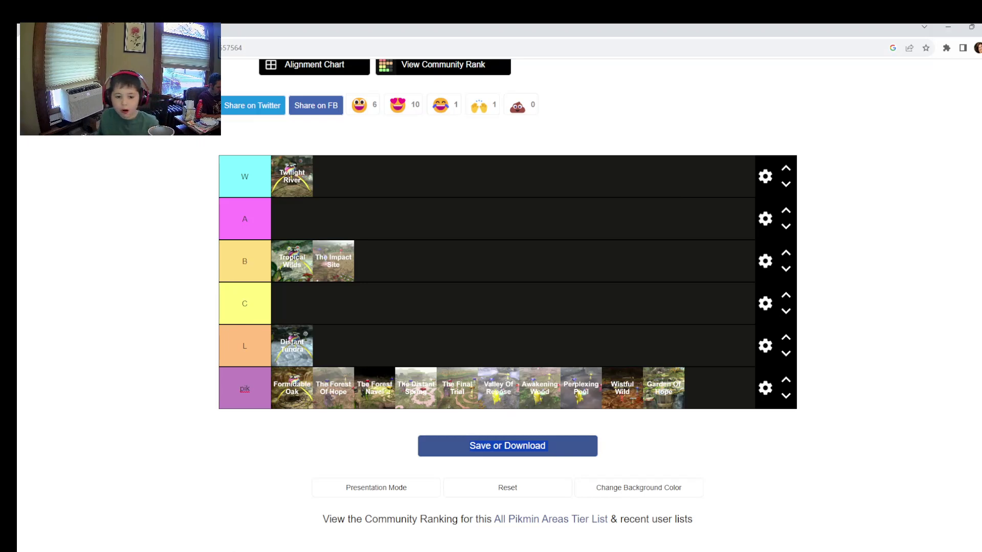
# Add a K so the bottom row label reads 'pick'
pyautogui.click(261, 400)
pyautogui.write('PiC')
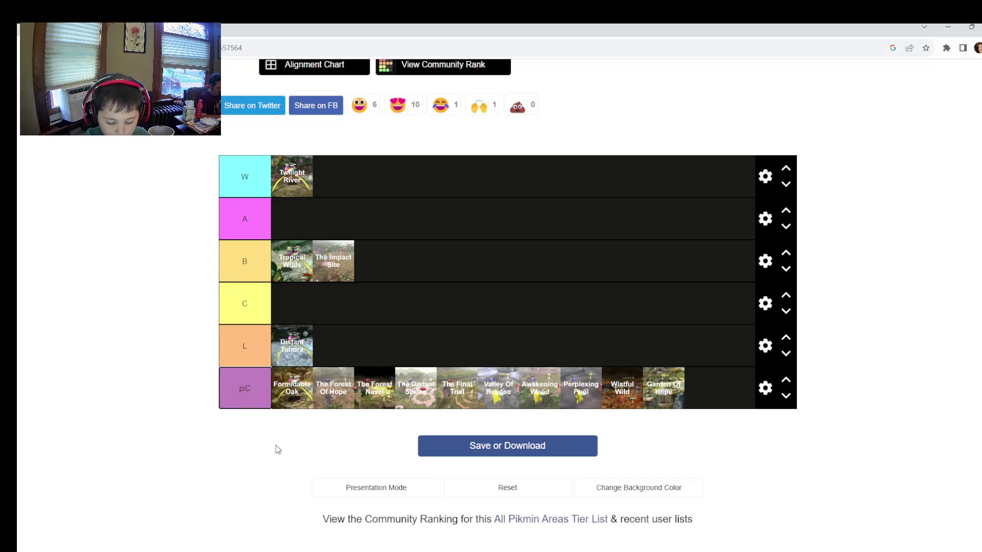
pyautogui.write('K')
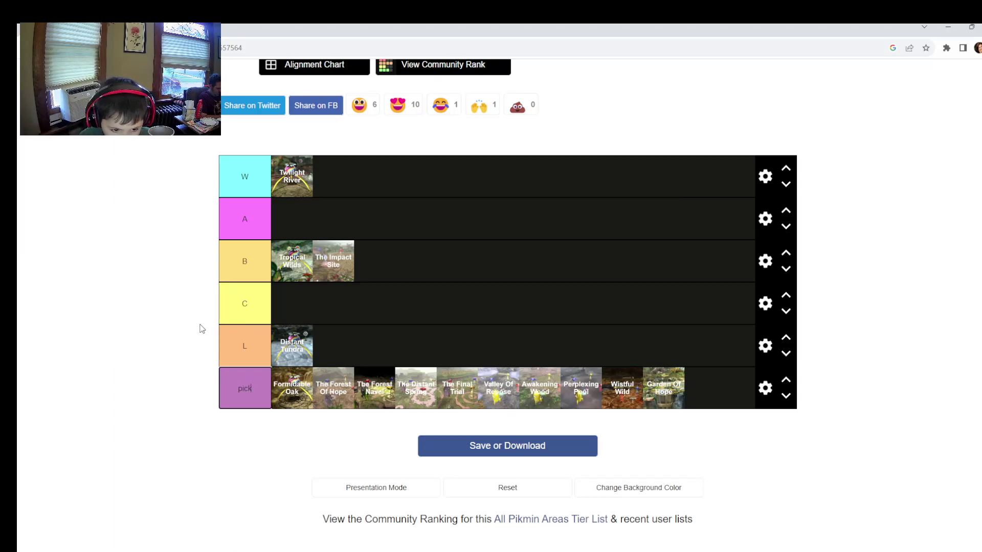
pyautogui.hotkey('shift', 'Tab')
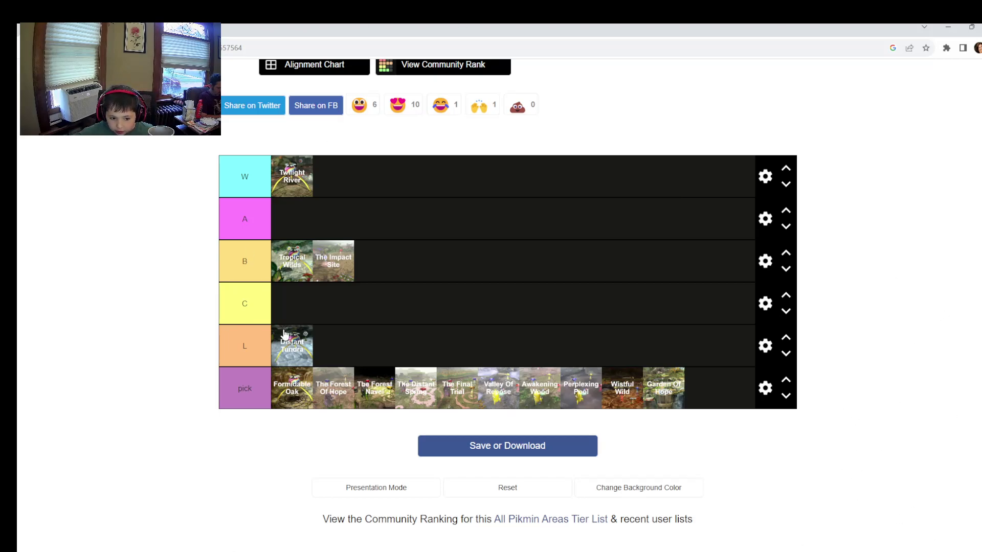
# Place Formidable Oak in the L row after Distant Tundra
pyautogui.moveTo(297, 402); pyautogui.dragTo(260, 406)
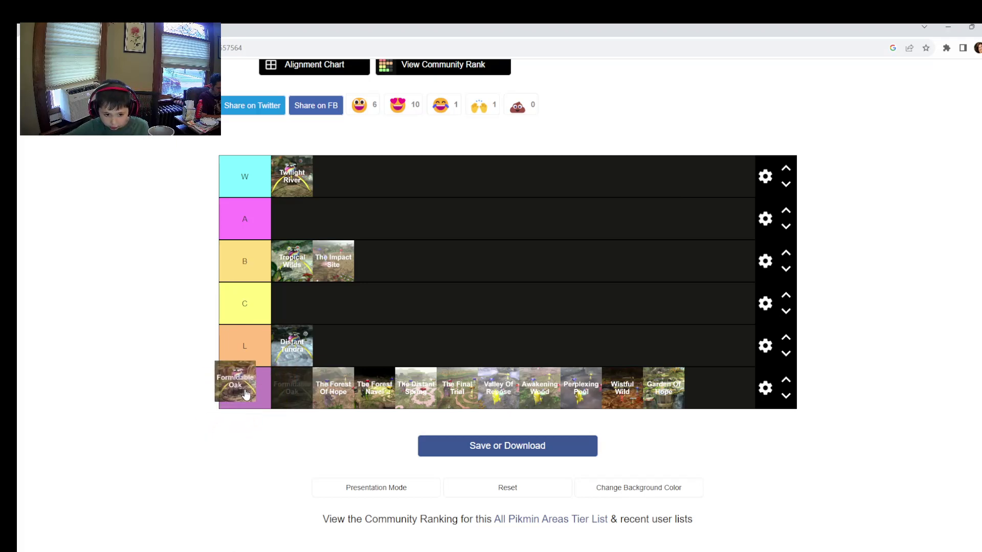
pyautogui.moveTo(261, 407)
pyautogui.mouseDown()
pyautogui.moveTo(707, 271)
pyautogui.moveTo(323, 322)
pyautogui.moveTo(300, 299)
pyautogui.moveTo(281, 415)
pyautogui.moveTo(379, 550)
pyautogui.moveTo(803, 380)
pyautogui.moveTo(532, 284)
pyautogui.moveTo(335, 307)
pyautogui.moveTo(342, 318)
pyautogui.mouseUp()
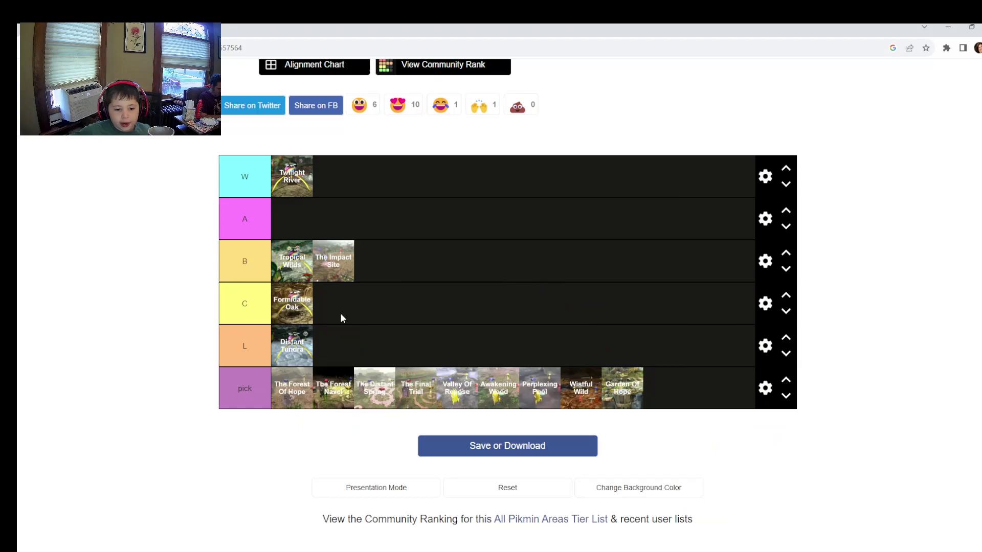
pyautogui.moveTo(282, 319)
pyautogui.mouseDown()
pyautogui.moveTo(396, 317)
pyautogui.moveTo(269, 396)
pyautogui.moveTo(409, 346)
pyautogui.moveTo(461, 371)
pyautogui.moveTo(326, 347)
pyautogui.moveTo(338, 381)
pyautogui.moveTo(333, 353)
pyautogui.moveTo(379, 307)
pyautogui.moveTo(357, 345)
pyautogui.moveTo(323, 367)
pyautogui.moveTo(333, 344)
pyautogui.moveTo(325, 357)
pyautogui.mouseUp()
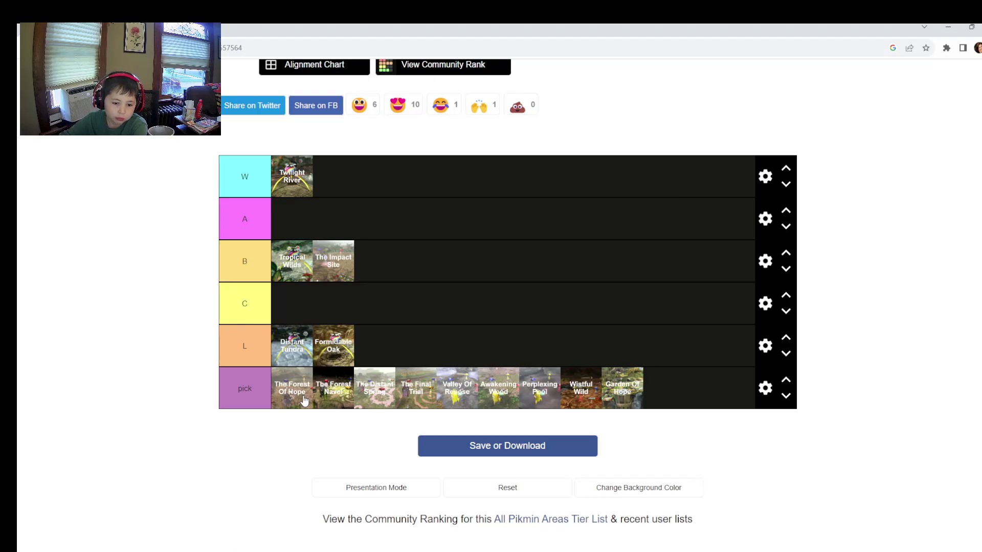
# Slot The Forest Of Hope before The Impact Site in B; put The Forest Navel first in L
pyautogui.moveTo(304, 400)
pyautogui.mouseDown()
pyautogui.moveTo(550, 351)
pyautogui.moveTo(474, 353)
pyautogui.moveTo(452, 341)
pyautogui.moveTo(444, 357)
pyautogui.moveTo(287, 391)
pyautogui.mouseUp()
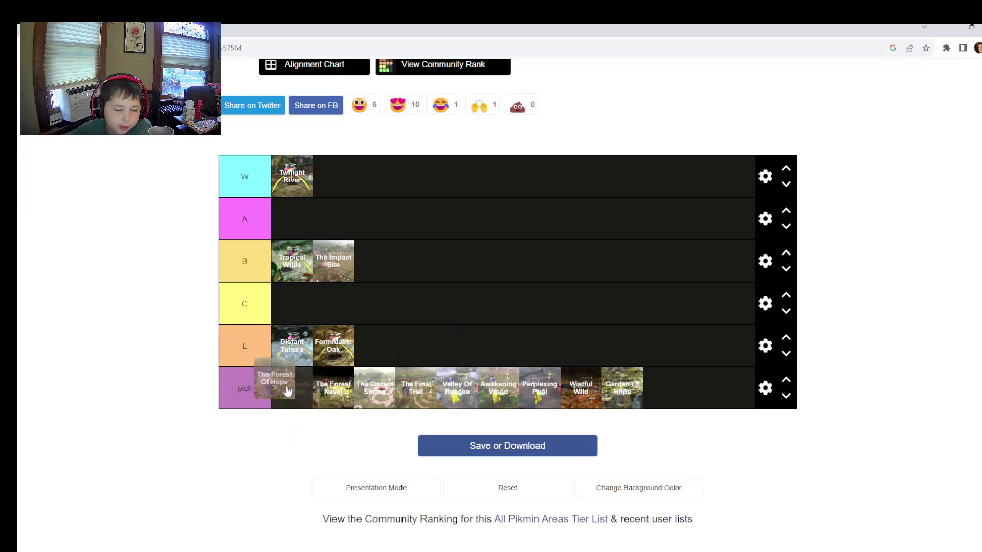
pyautogui.moveTo(288, 391)
pyautogui.mouseDown()
pyautogui.moveTo(318, 397)
pyautogui.moveTo(279, 401)
pyautogui.moveTo(310, 406)
pyautogui.moveTo(295, 397)
pyautogui.moveTo(299, 404)
pyautogui.moveTo(335, 348)
pyautogui.moveTo(379, 321)
pyautogui.moveTo(414, 271)
pyautogui.mouseUp()
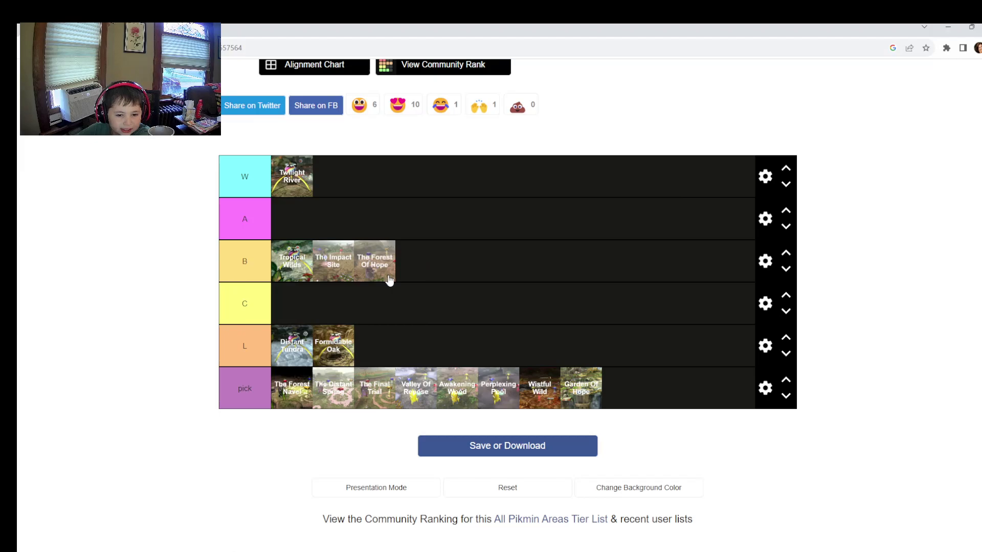
pyautogui.moveTo(383, 275); pyautogui.dragTo(337, 254)
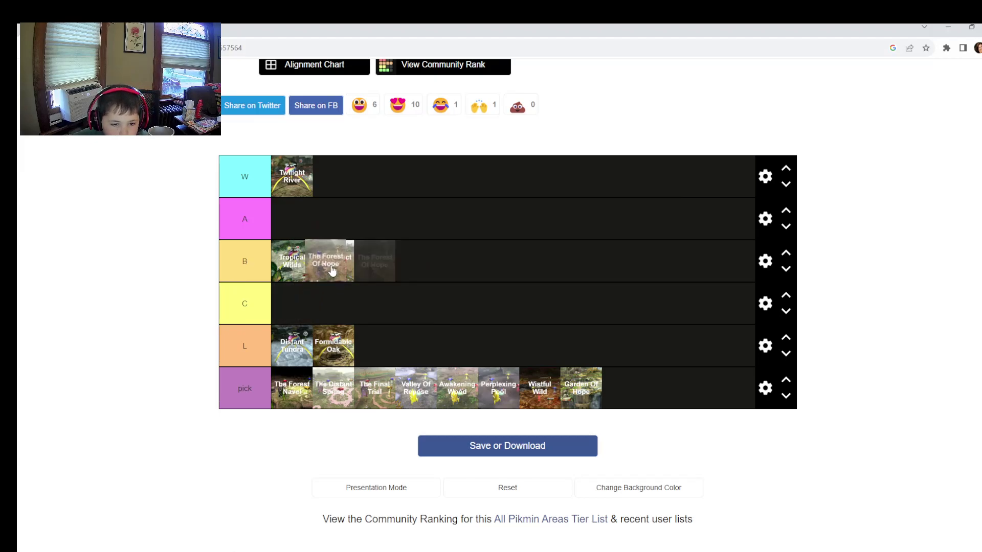
pyautogui.moveTo(336, 255); pyautogui.dragTo(333, 264)
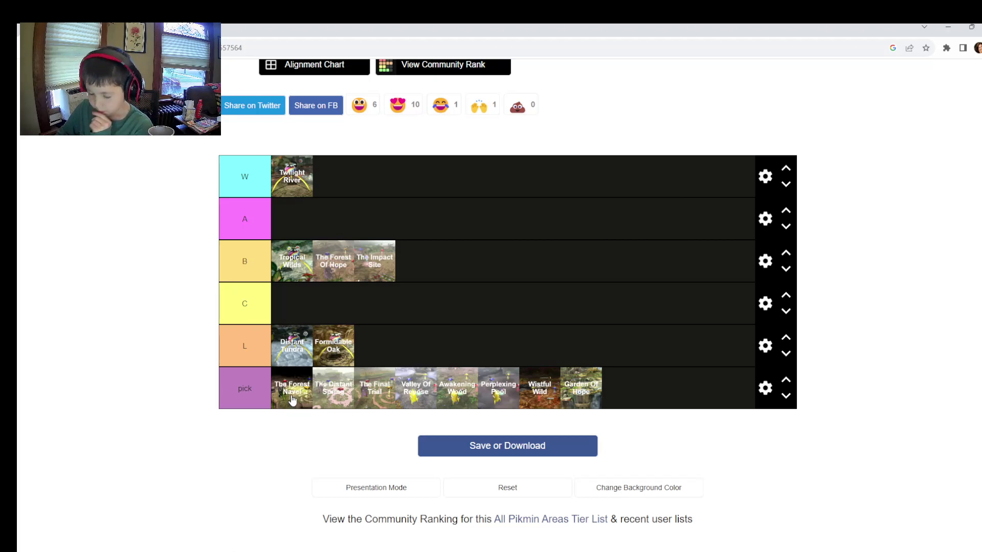
pyautogui.moveTo(301, 405)
pyautogui.mouseDown()
pyautogui.moveTo(517, 317)
pyautogui.moveTo(351, 353)
pyautogui.moveTo(326, 323)
pyautogui.moveTo(281, 349)
pyautogui.mouseUp()
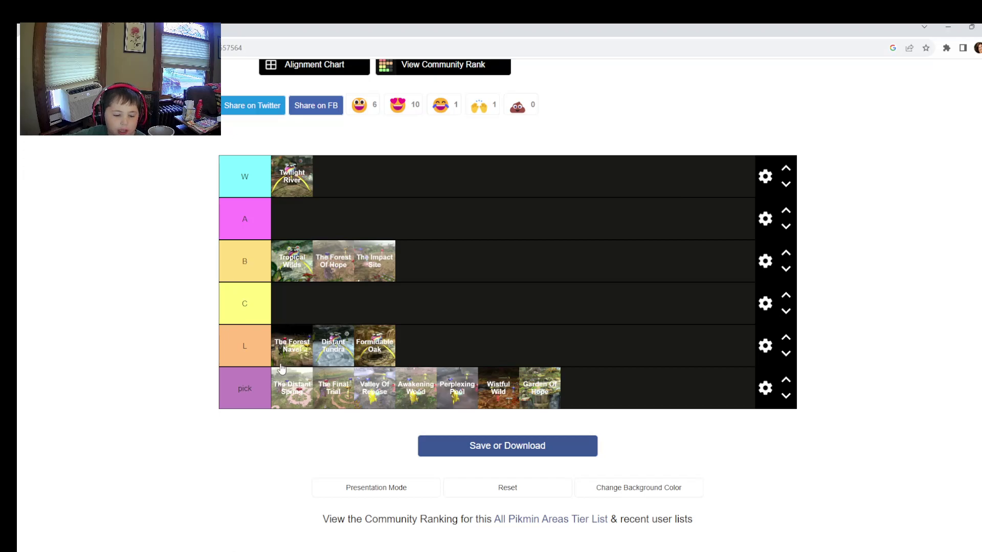
# Move The Forest Navel to C, The Distant Spring to A, and The Final Trial into C
pyautogui.moveTo(281, 369); pyautogui.dragTo(459, 310)
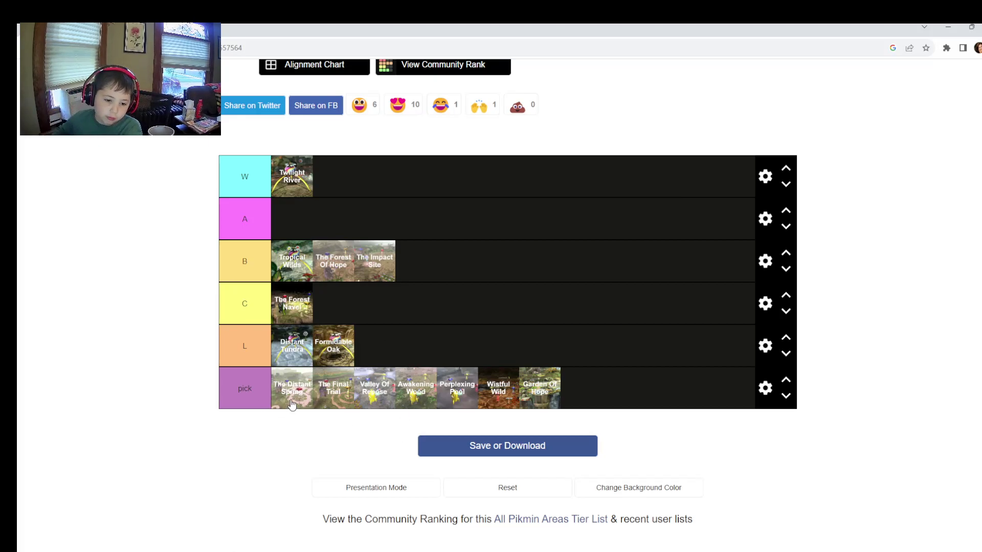
pyautogui.moveTo(291, 405)
pyautogui.mouseDown()
pyautogui.moveTo(370, 354)
pyautogui.moveTo(430, 217)
pyautogui.moveTo(625, 220)
pyautogui.moveTo(613, 222)
pyautogui.mouseUp()
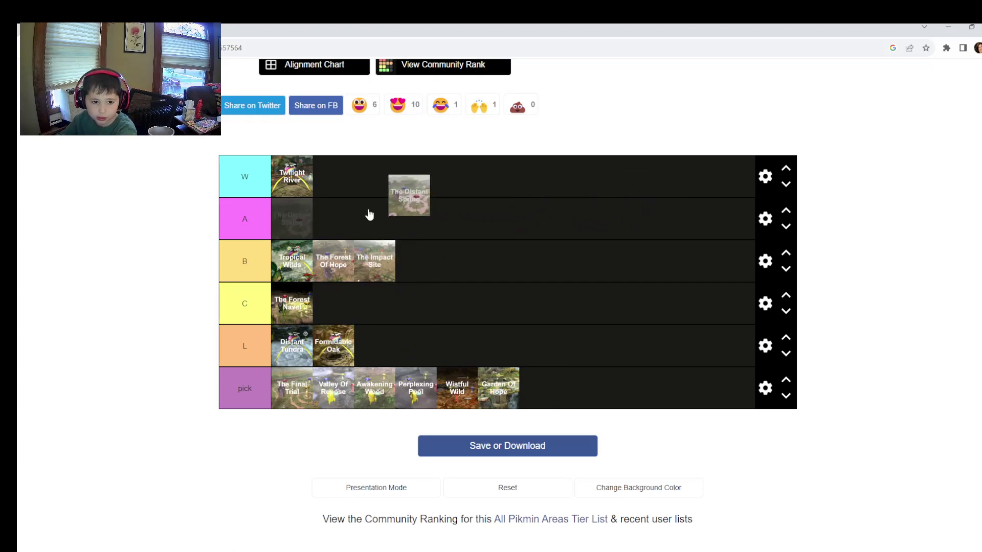
pyautogui.moveTo(369, 215); pyautogui.dragTo(292, 231)
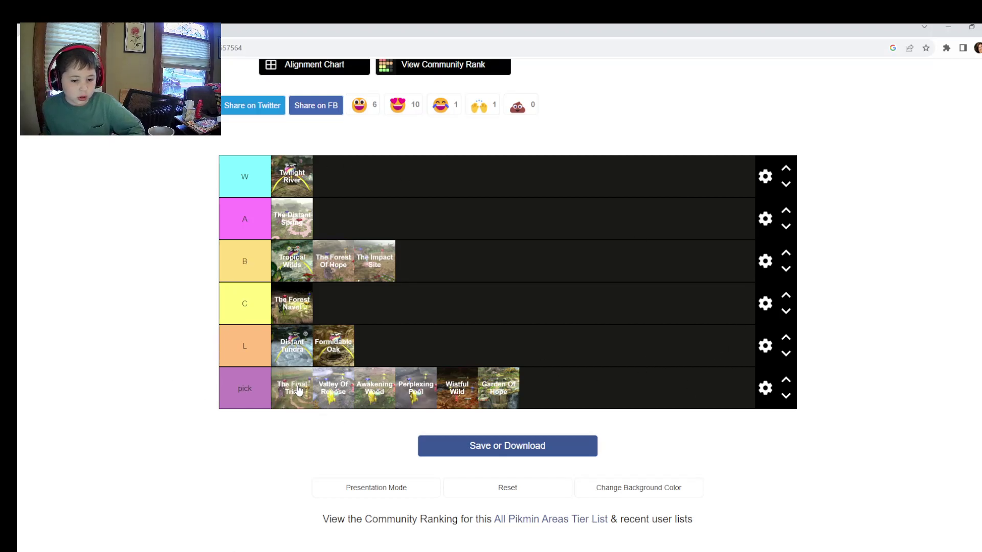
pyautogui.moveTo(299, 391)
pyautogui.mouseDown()
pyautogui.moveTo(304, 317)
pyautogui.moveTo(257, 335)
pyautogui.mouseUp()
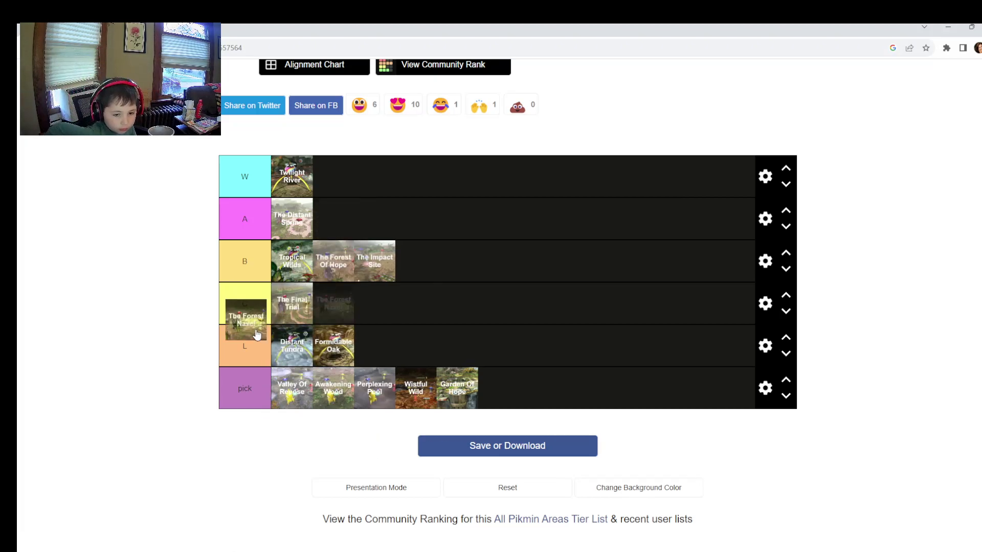
pyautogui.moveTo(256, 335); pyautogui.dragTo(291, 313)
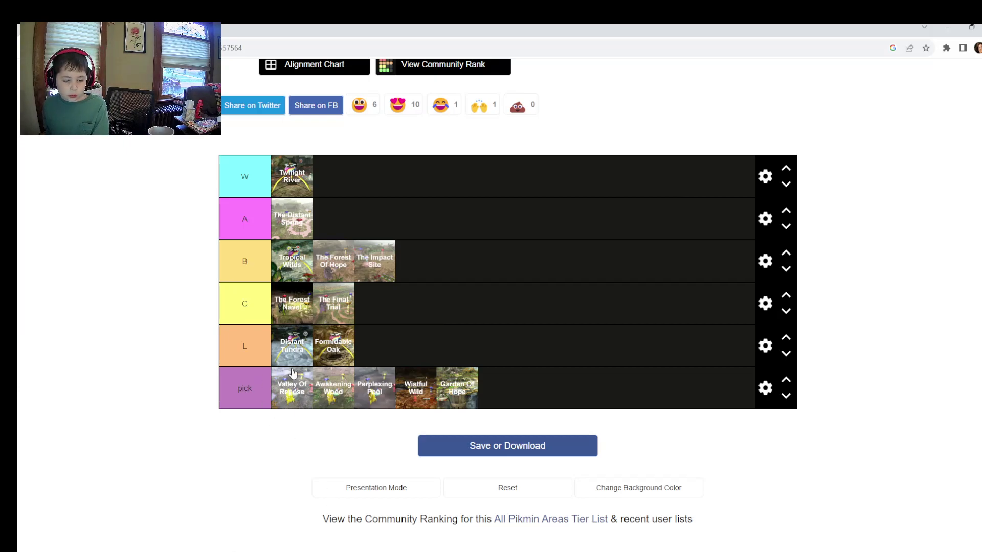
# Put Valley Of Repose first in row B and move Tropical Wilds after The Forest Of Hope
pyautogui.moveTo(292, 390)
pyautogui.mouseDown()
pyautogui.moveTo(446, 207)
pyautogui.moveTo(330, 203)
pyautogui.moveTo(302, 262)
pyautogui.mouseUp()
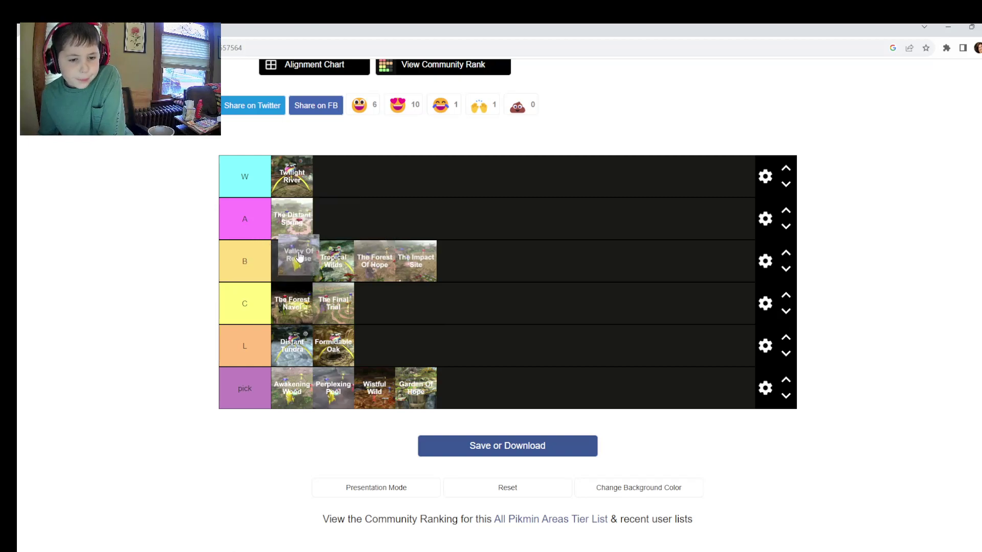
pyautogui.moveTo(301, 262); pyautogui.dragTo(289, 265)
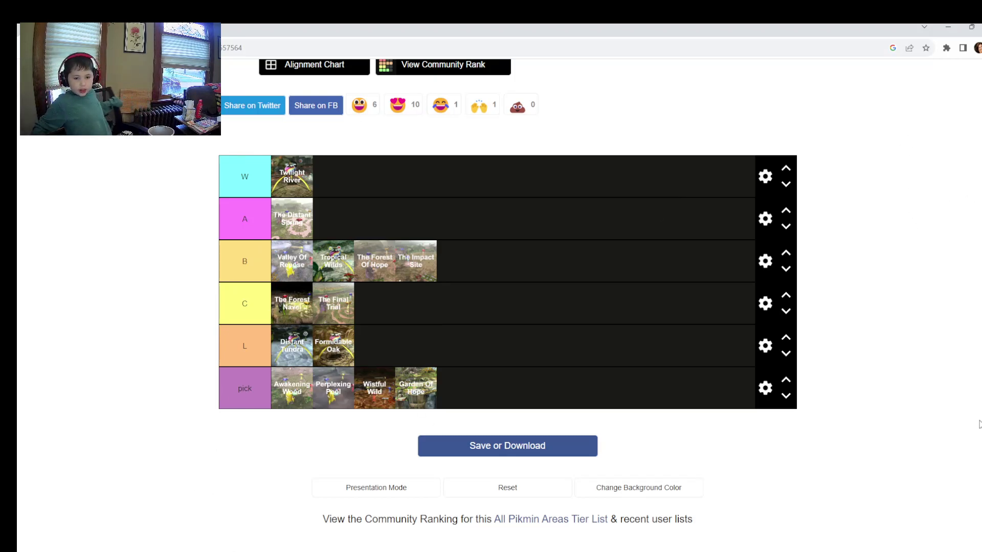
pyautogui.moveTo(335, 266)
pyautogui.mouseDown()
pyautogui.moveTo(389, 249)
pyautogui.moveTo(390, 267)
pyautogui.mouseUp()
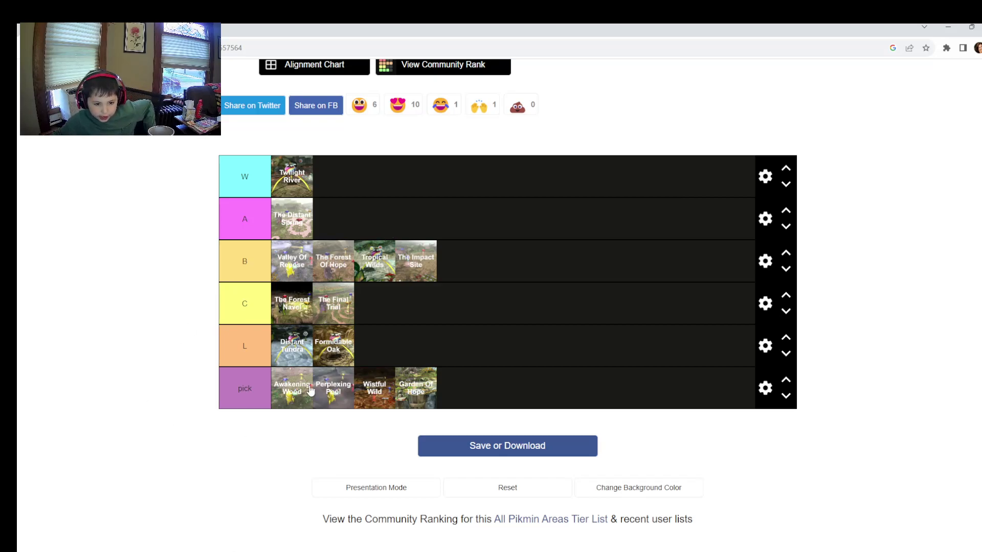
pyautogui.moveTo(291, 389)
pyautogui.mouseDown()
pyautogui.moveTo(342, 186)
pyautogui.moveTo(298, 217)
pyautogui.moveTo(318, 269)
pyautogui.moveTo(276, 263)
pyautogui.moveTo(164, 376)
pyautogui.mouseUp()
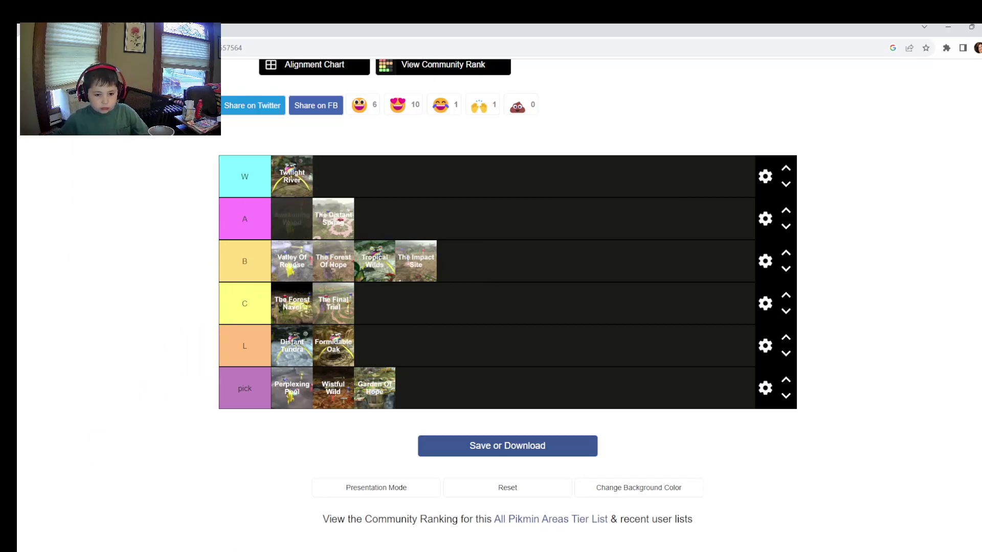
# Move Awakening Wood out of the pick row into row B after Tropical Wilds
pyautogui.moveTo(164, 376); pyautogui.dragTo(162, 358)
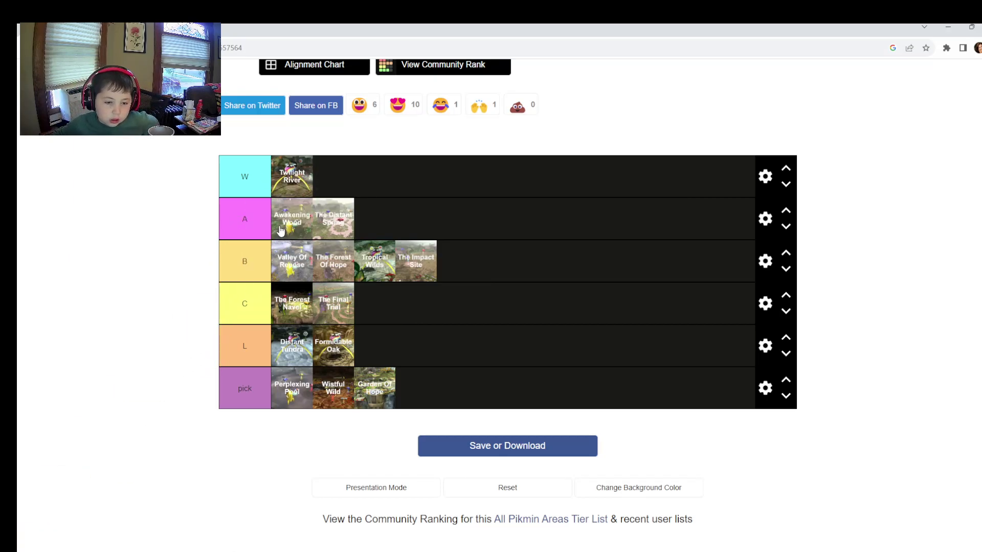
pyautogui.moveTo(281, 231)
pyautogui.mouseDown()
pyautogui.moveTo(315, 388)
pyautogui.moveTo(315, 261)
pyautogui.mouseUp()
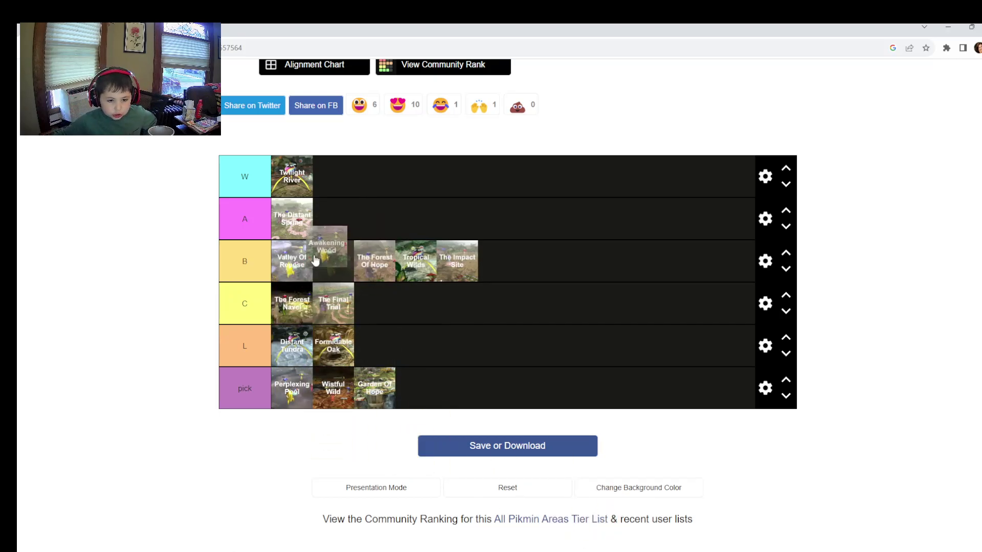
pyautogui.moveTo(315, 260); pyautogui.dragTo(417, 284)
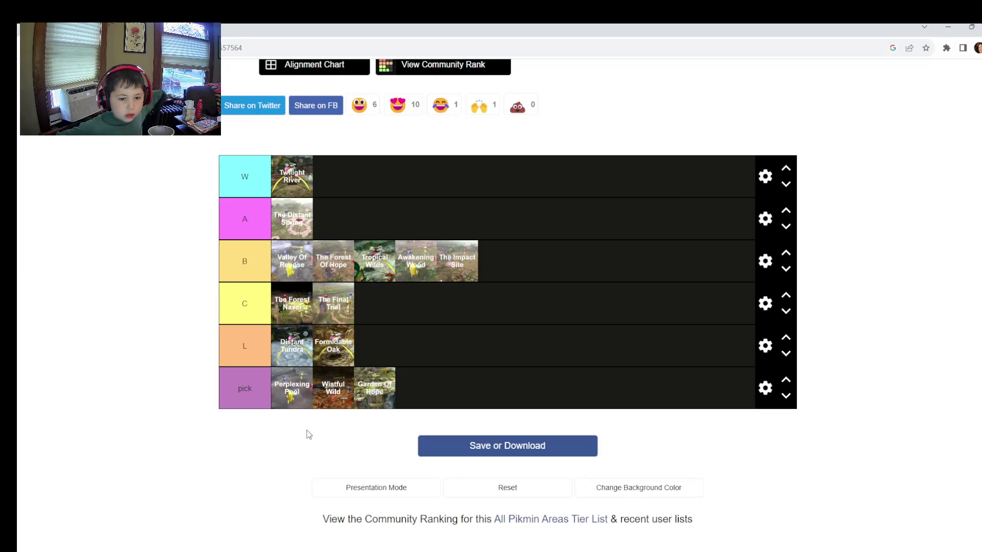
# Reorder row B so Tropical Wilds and Awakening Wood come before The Forest Of Hope
pyautogui.moveTo(359, 257); pyautogui.dragTo(341, 261)
pyautogui.moveTo(412, 270); pyautogui.dragTo(379, 271)
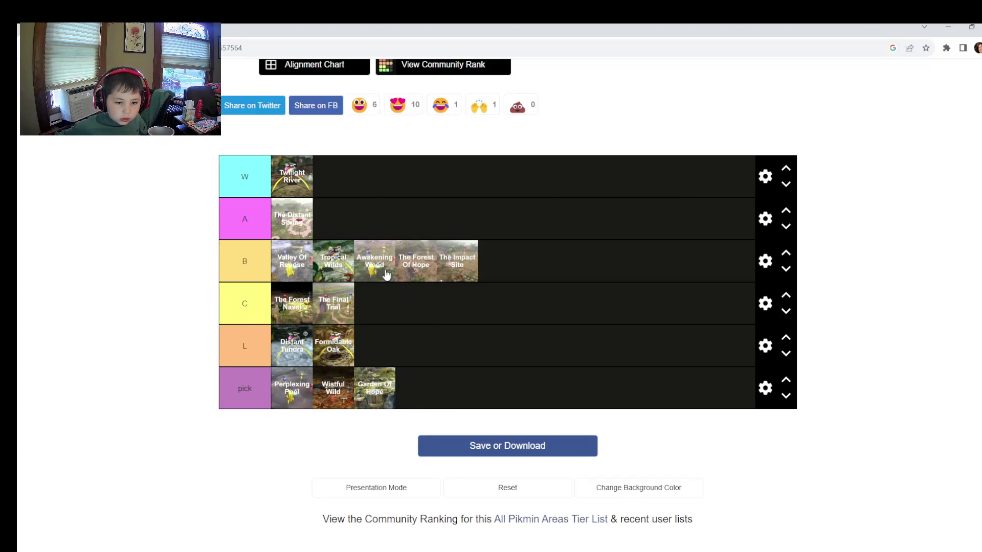
pyautogui.scroll(-1, 392, 461)
pyautogui.scroll(-1, 358, 512)
pyautogui.scroll(1, 286, 548)
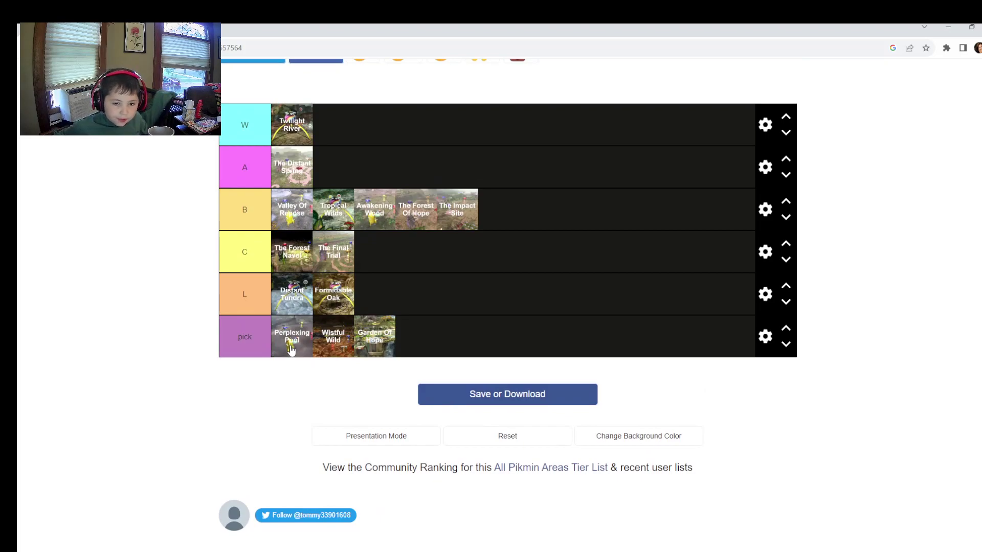
# Put Wistful Wild at the front of row W and Perplexing Pool in row A after The Distant Spring
pyautogui.moveTo(291, 350)
pyautogui.mouseDown()
pyautogui.moveTo(377, 351)
pyautogui.moveTo(227, 145)
pyautogui.moveTo(304, 145)
pyautogui.mouseUp()
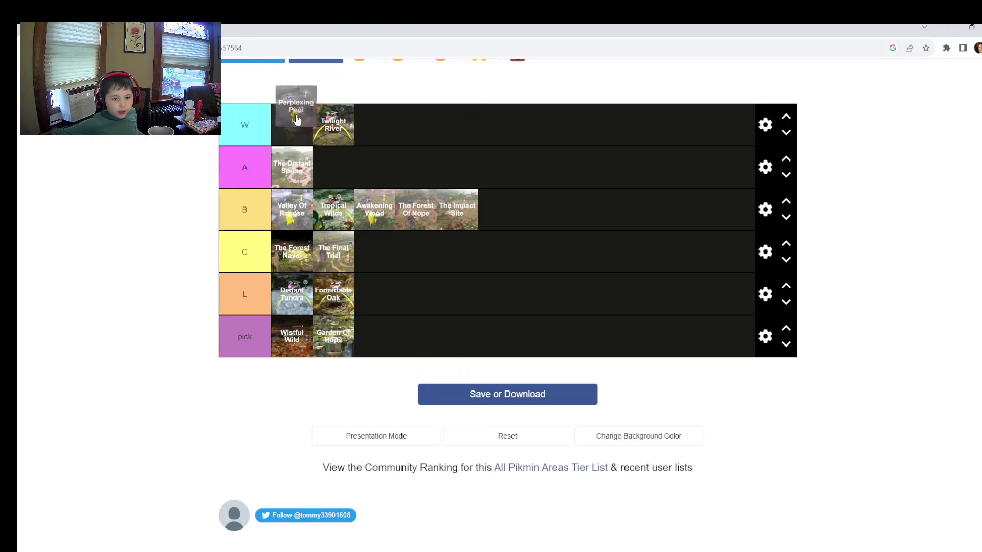
pyautogui.moveTo(305, 145); pyautogui.dragTo(287, 132)
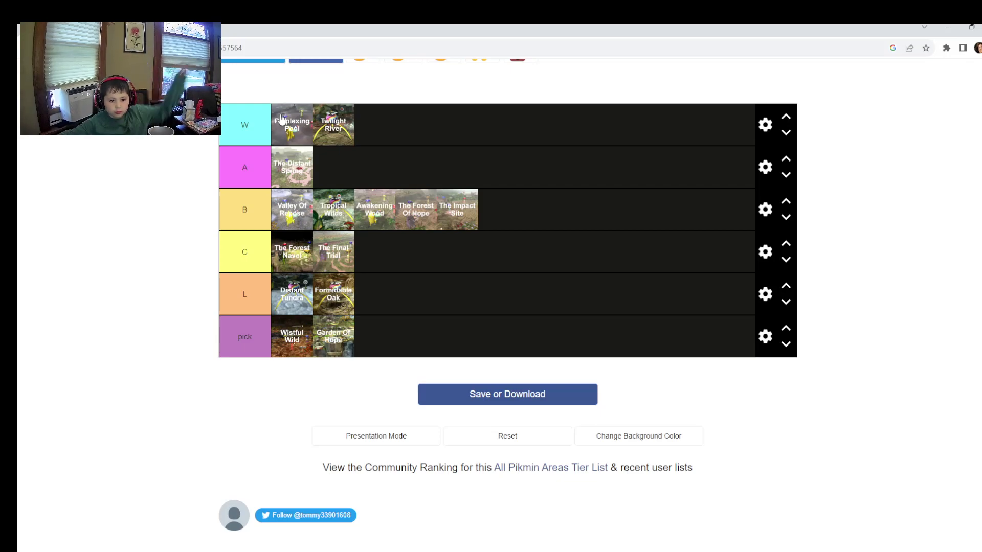
pyautogui.moveTo(289, 124)
pyautogui.mouseDown()
pyautogui.moveTo(245, 189)
pyautogui.moveTo(318, 176)
pyautogui.moveTo(302, 214)
pyautogui.mouseUp()
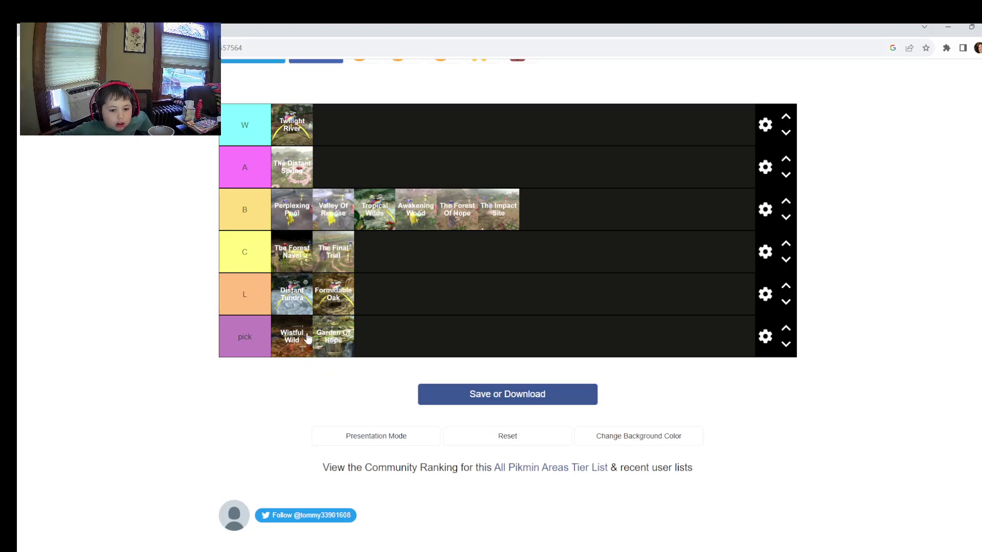
pyautogui.moveTo(307, 339); pyautogui.dragTo(313, 128)
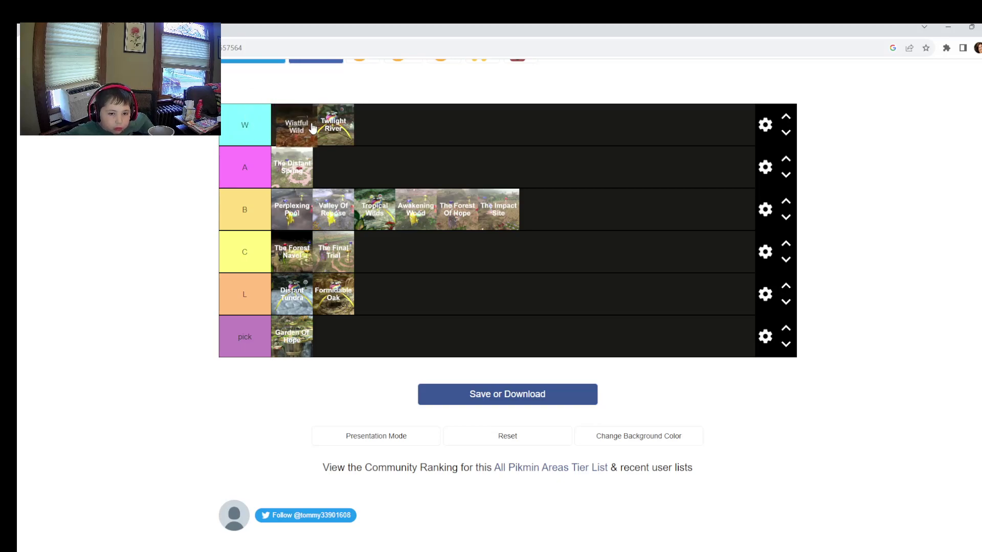
pyautogui.moveTo(292, 210)
pyautogui.mouseDown()
pyautogui.moveTo(428, 82)
pyautogui.moveTo(333, 137)
pyautogui.mouseUp()
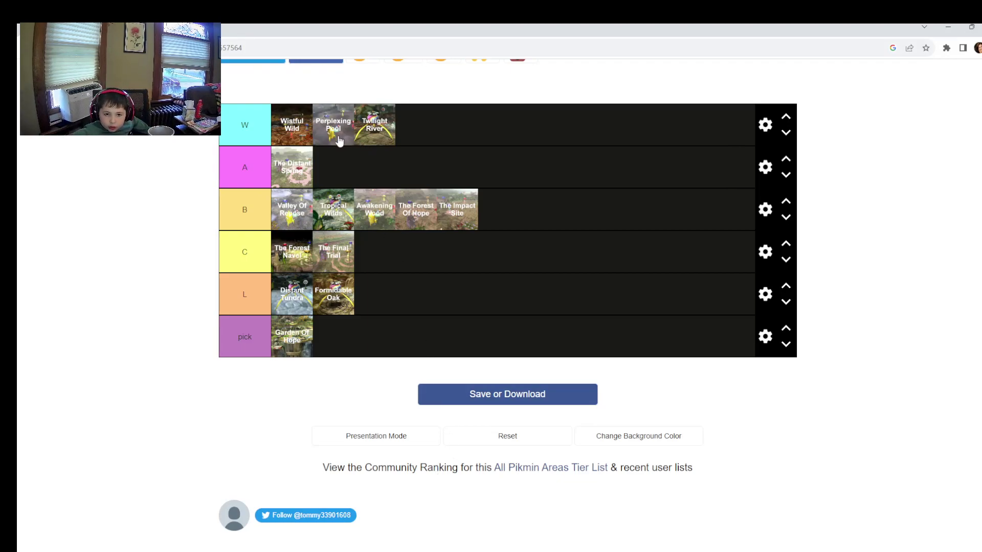
pyautogui.moveTo(339, 139)
pyautogui.mouseDown()
pyautogui.moveTo(358, 168)
pyautogui.moveTo(435, 125)
pyautogui.mouseUp()
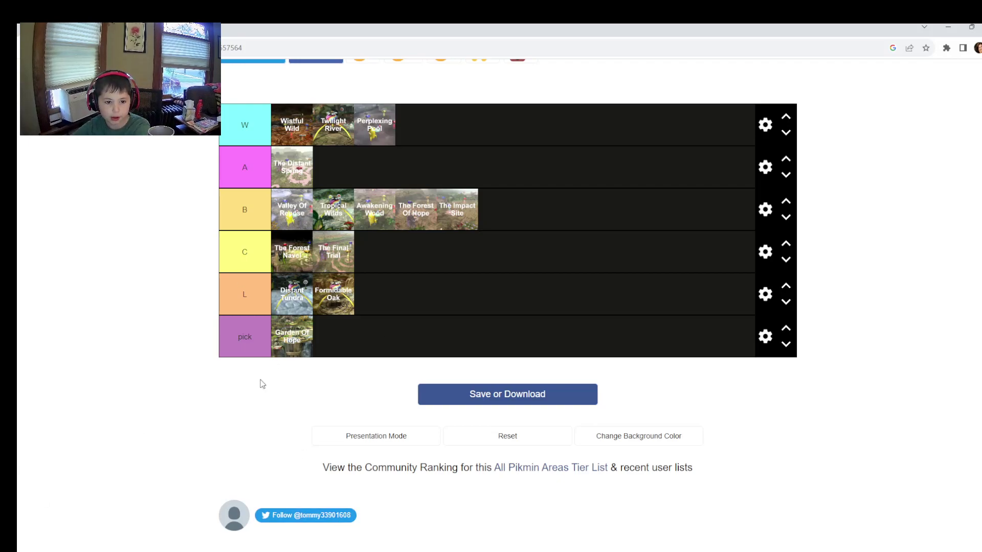
# Move Garden Of Hope, the last unranked image, into row B and scroll to review the list
pyautogui.moveTo(301, 351); pyautogui.dragTo(366, 421)
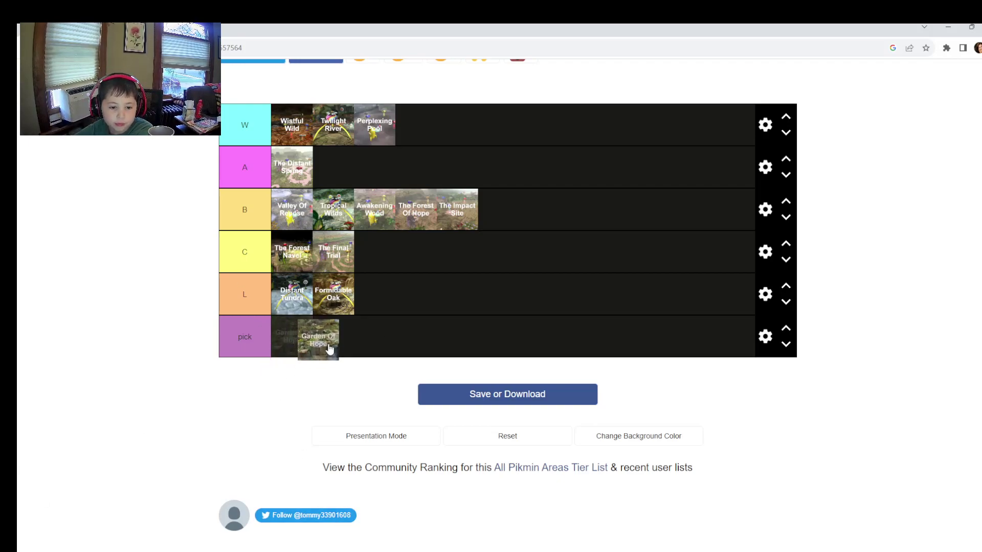
pyautogui.scroll(2, 366, 421)
pyautogui.scroll(1, 365, 420)
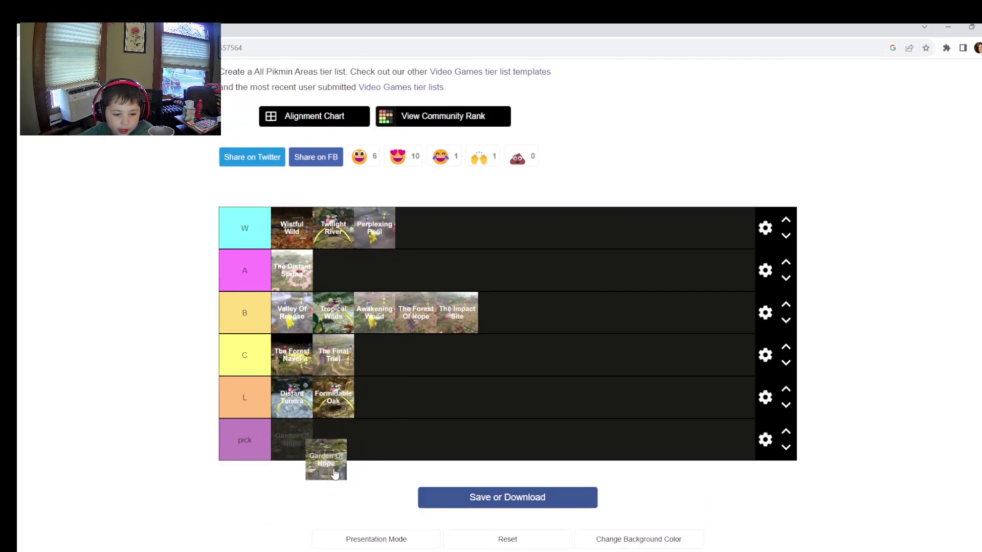
pyautogui.moveTo(366, 421)
pyautogui.mouseDown()
pyautogui.moveTo(340, 461)
pyautogui.moveTo(736, 341)
pyautogui.moveTo(413, 319)
pyautogui.mouseUp()
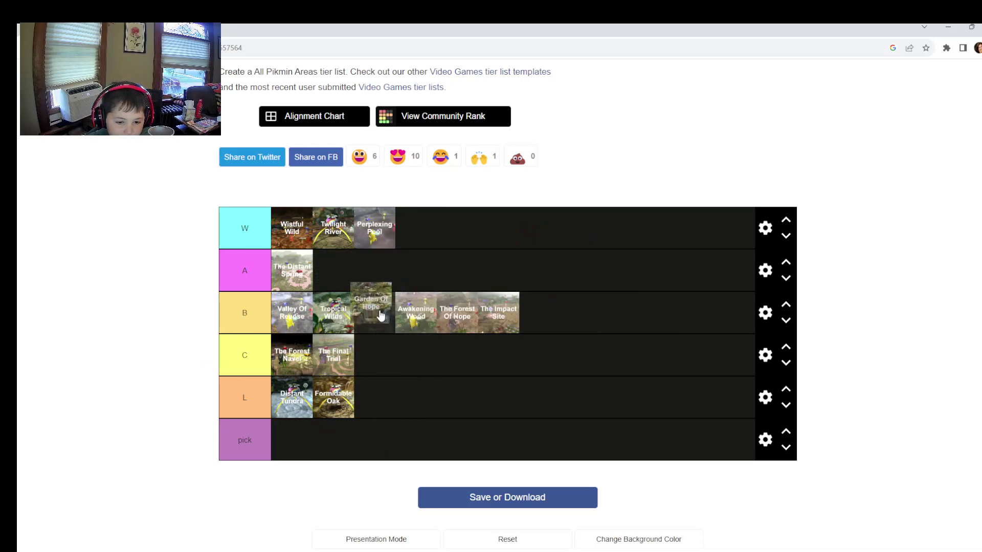
pyautogui.moveTo(413, 318)
pyautogui.mouseDown()
pyautogui.moveTo(380, 321)
pyautogui.moveTo(413, 388)
pyautogui.moveTo(373, 311)
pyautogui.moveTo(387, 329)
pyautogui.moveTo(388, 312)
pyautogui.moveTo(382, 333)
pyautogui.mouseUp()
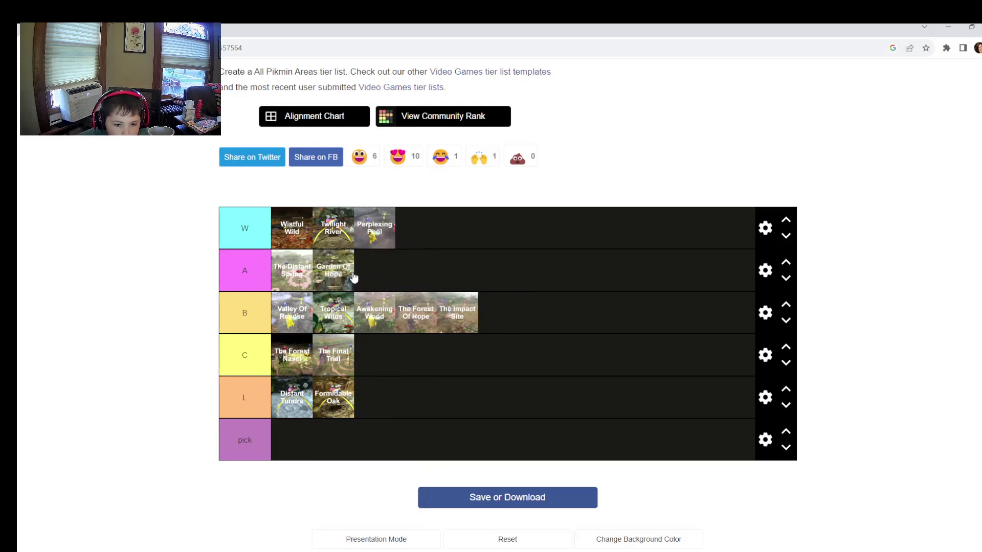
pyautogui.moveTo(354, 277)
pyautogui.mouseDown()
pyautogui.moveTo(395, 318)
pyautogui.moveTo(361, 313)
pyautogui.mouseUp()
pyautogui.moveTo(502, 322)
pyautogui.mouseDown()
pyautogui.moveTo(289, 332)
pyautogui.moveTo(308, 337)
pyautogui.moveTo(305, 354)
pyautogui.mouseUp()
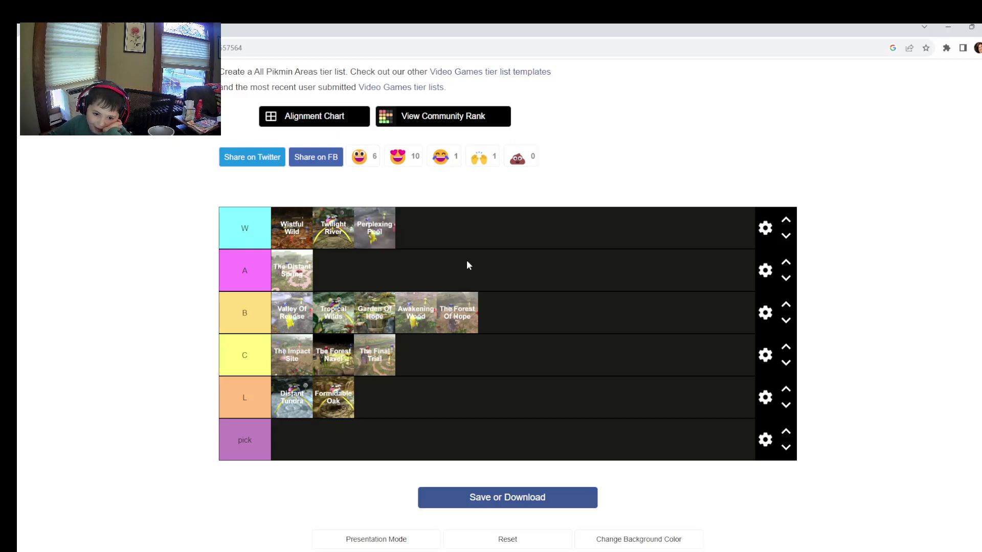
pyautogui.scroll(-5, 573, 491)
pyautogui.scroll(3, 665, 435)
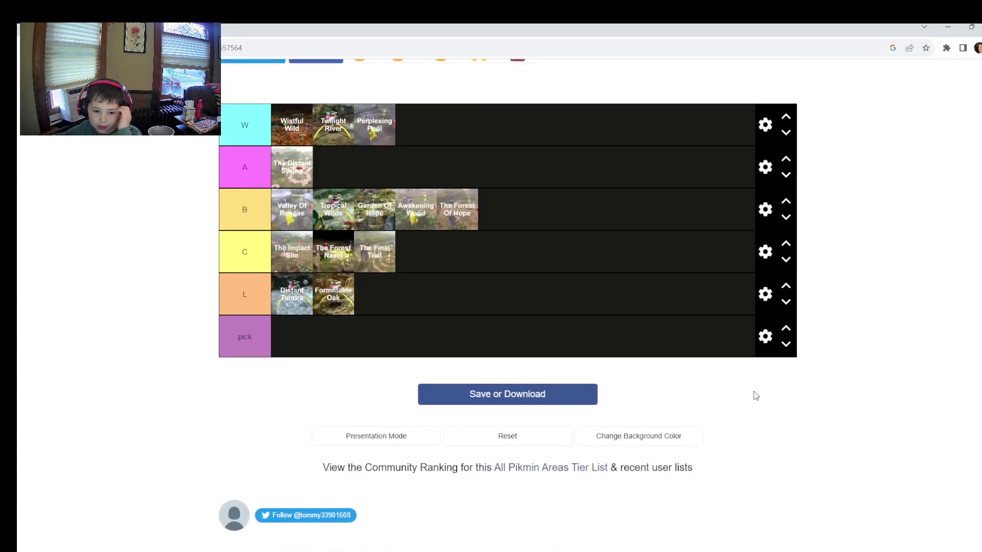